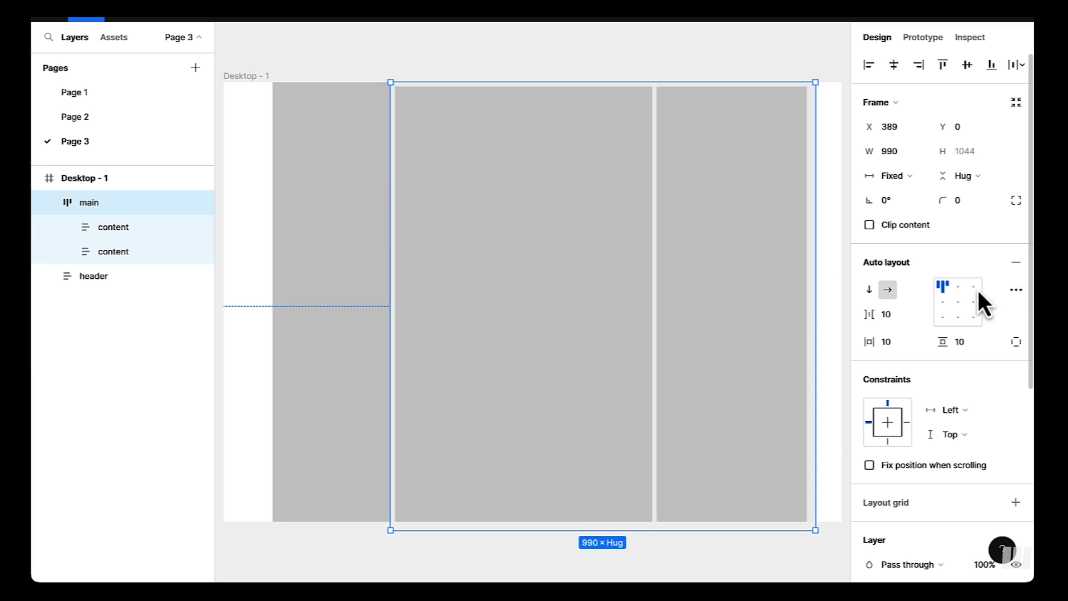
Open and close the main frame's advanced auto layout options, and try narrowing the frame by its right edge.
click(1016, 290)
key(Escape)
drag(811, 201, 686, 212)
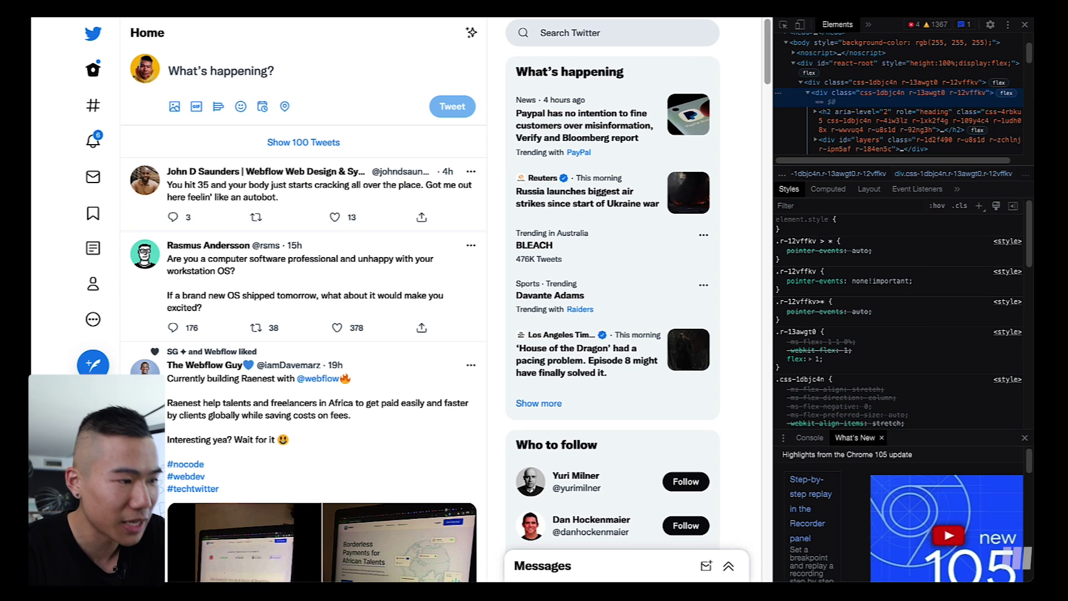
Switch to the Twitter page in the browser, try a 400px width on the header's inner column, and restore it to 275px.
drag(776, 66, 844, 67)
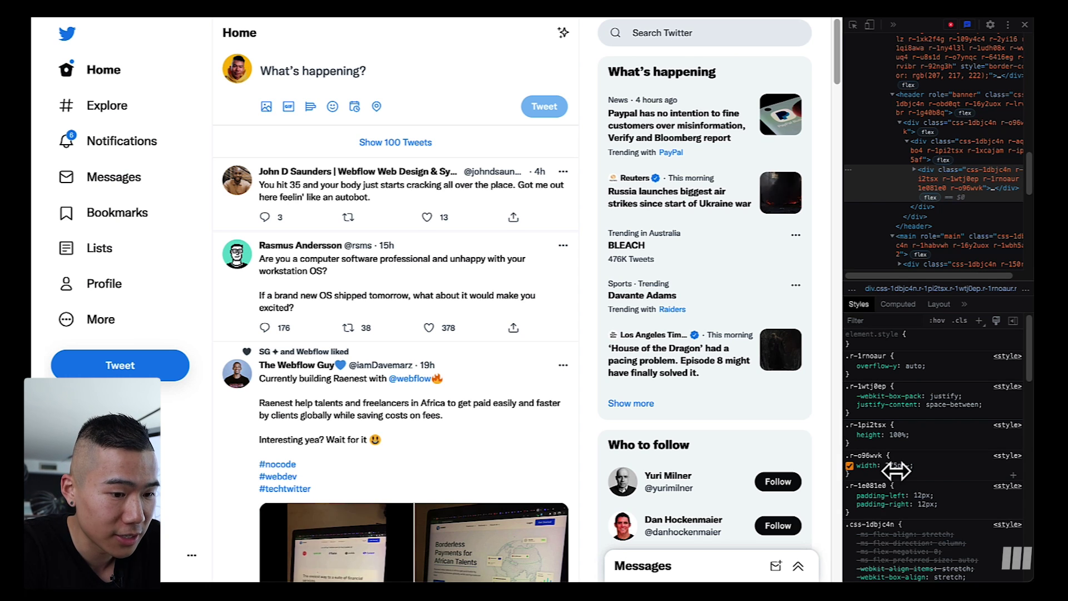
click(895, 468)
text(400px)
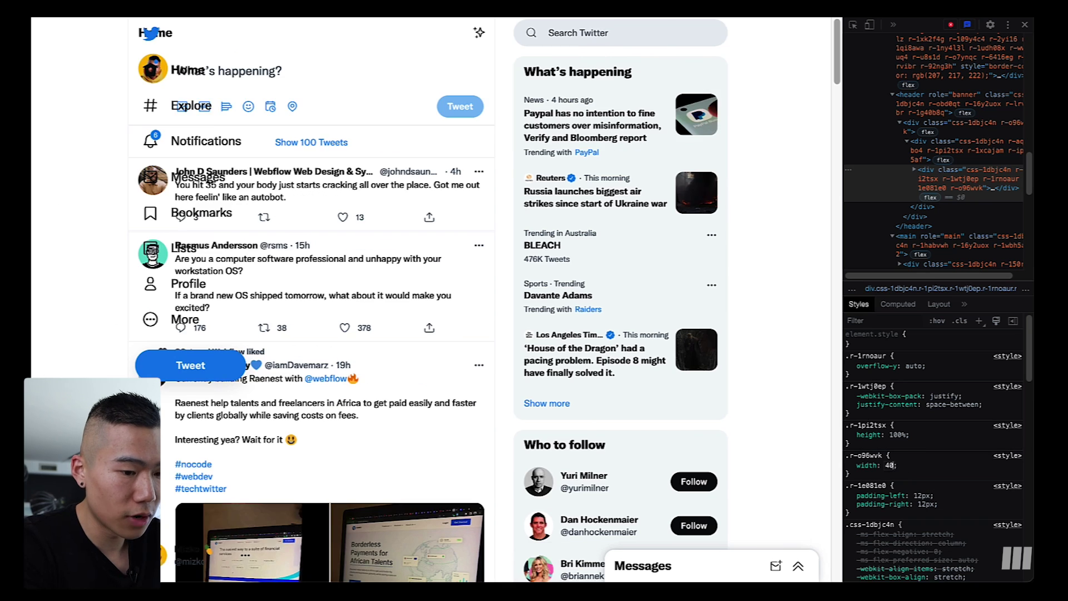
key(Return)
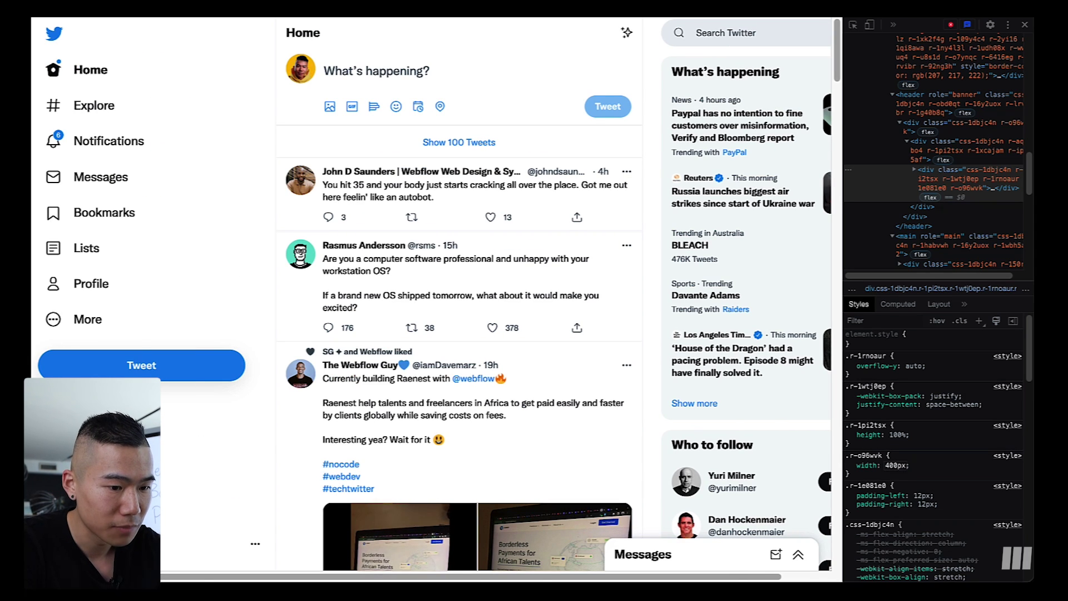
double_click(897, 465)
text(275px)
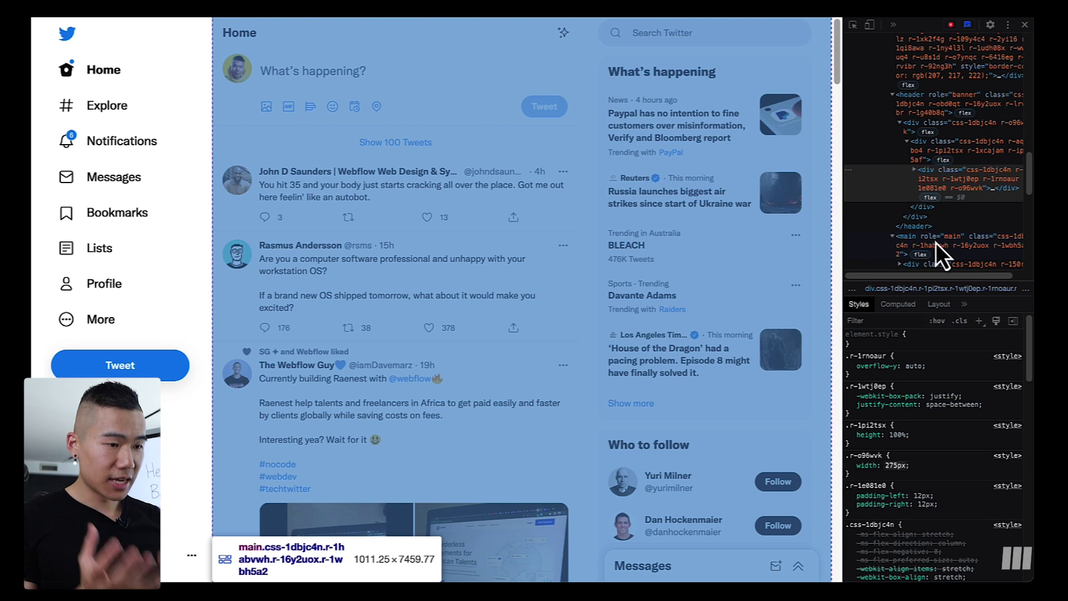
Inspect the main element's 990px wrapper and expand its nested divs down to the inner flex container.
scroll(936, 243, down, 2)
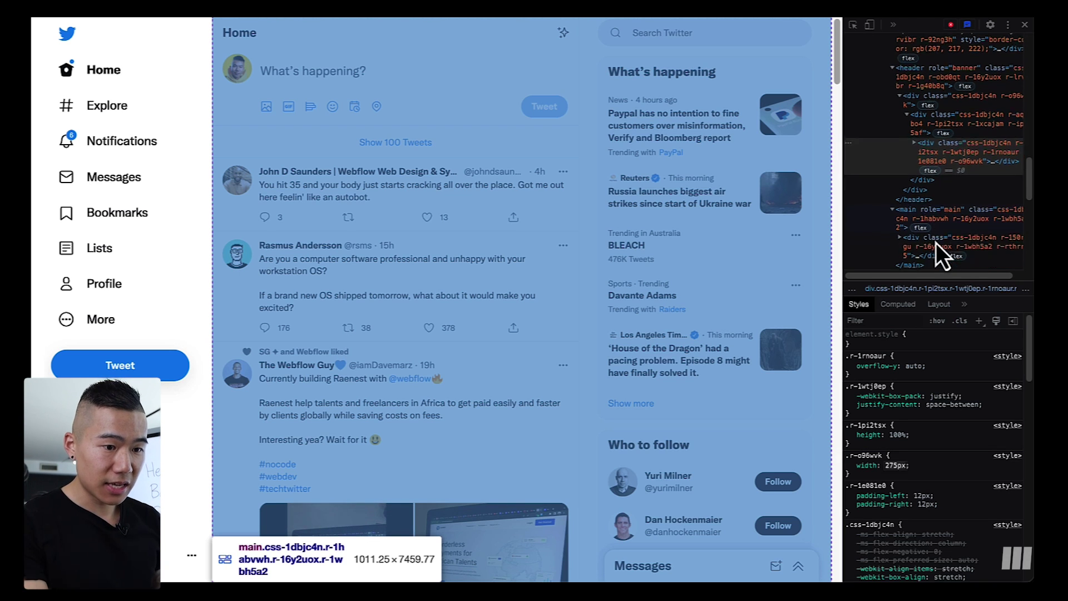
scroll(942, 213, down, 1)
click(942, 214)
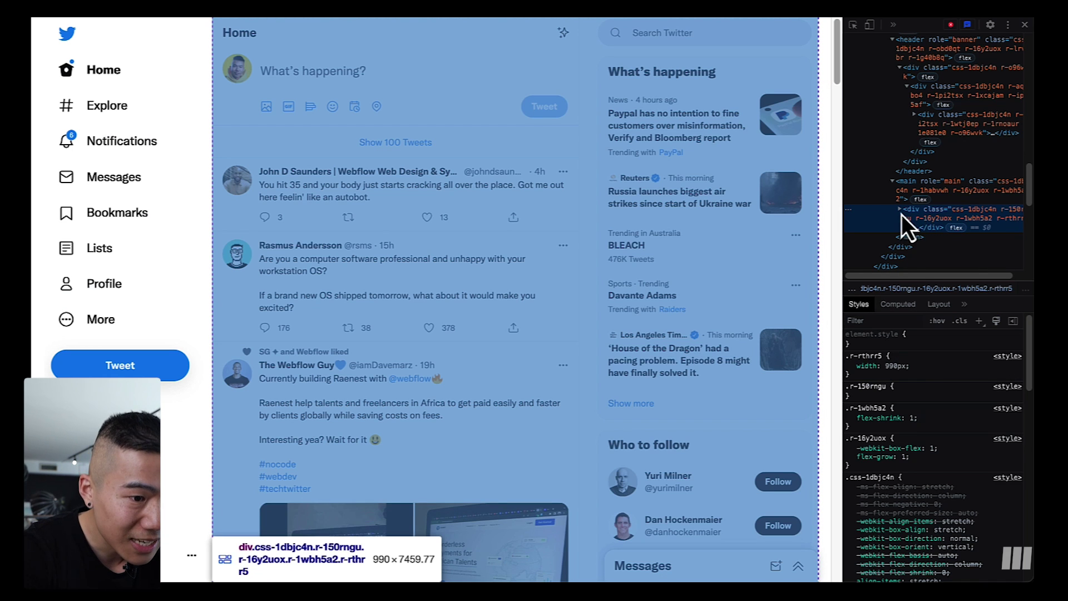
click(900, 212)
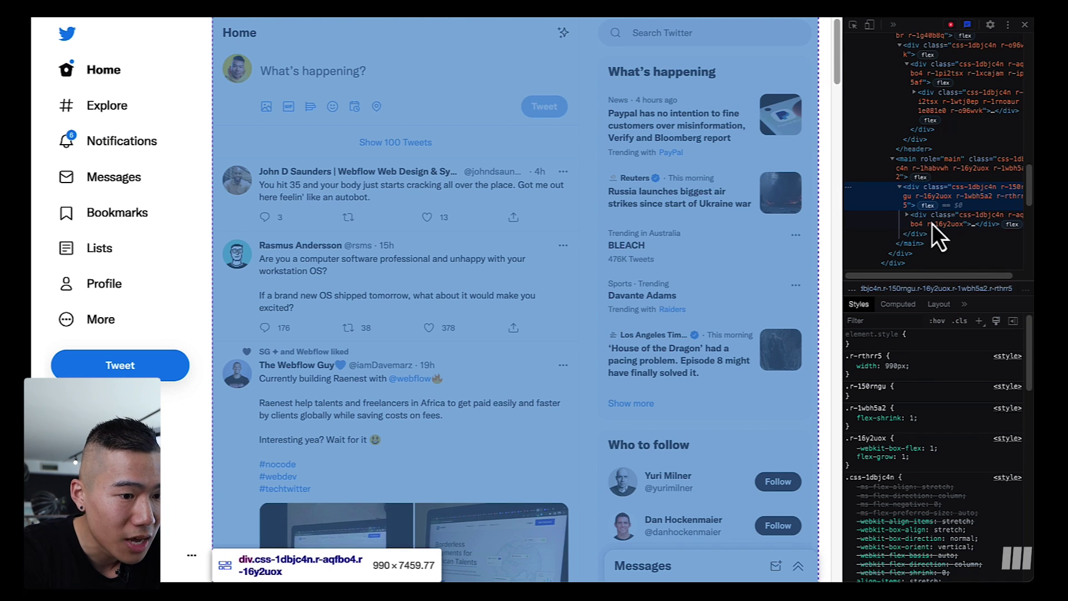
scroll(926, 217, down, 1)
click(908, 208)
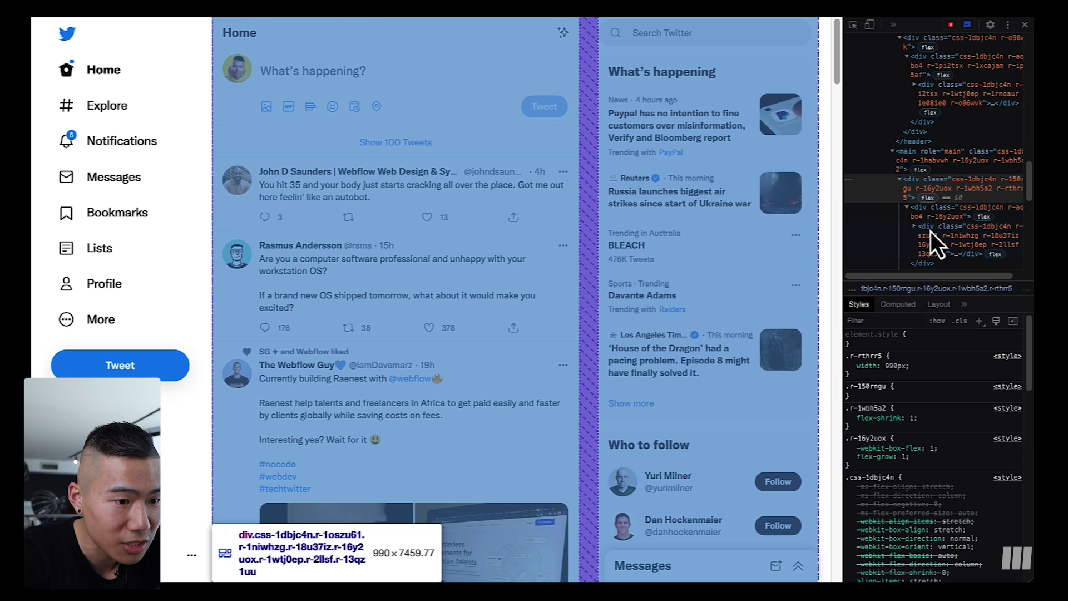
Select the inner flex container and switch its justify-content: space-between rule off and on again.
click(932, 234)
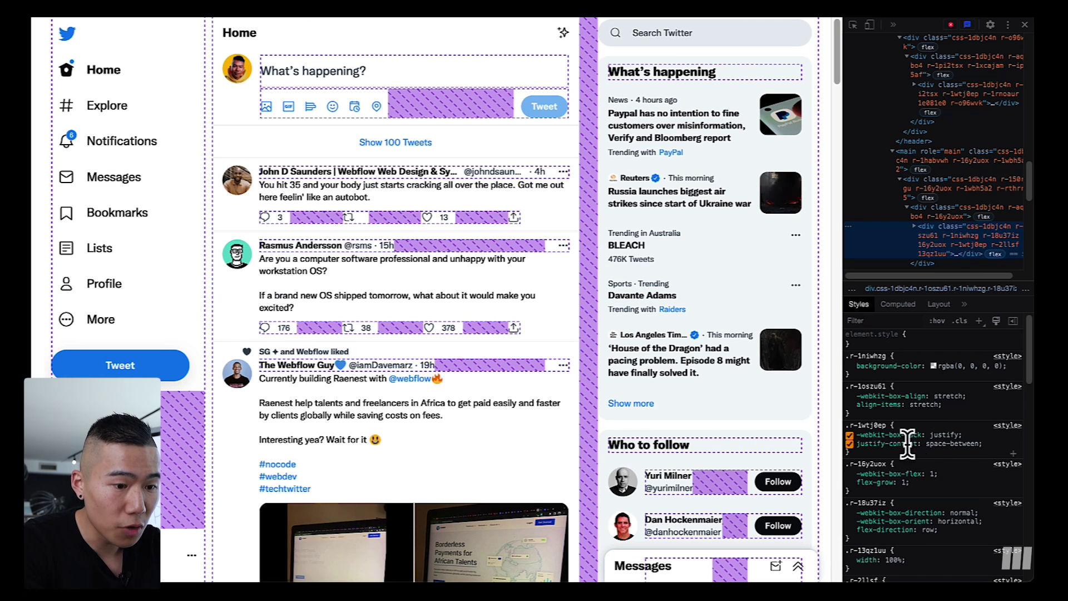
click(849, 444)
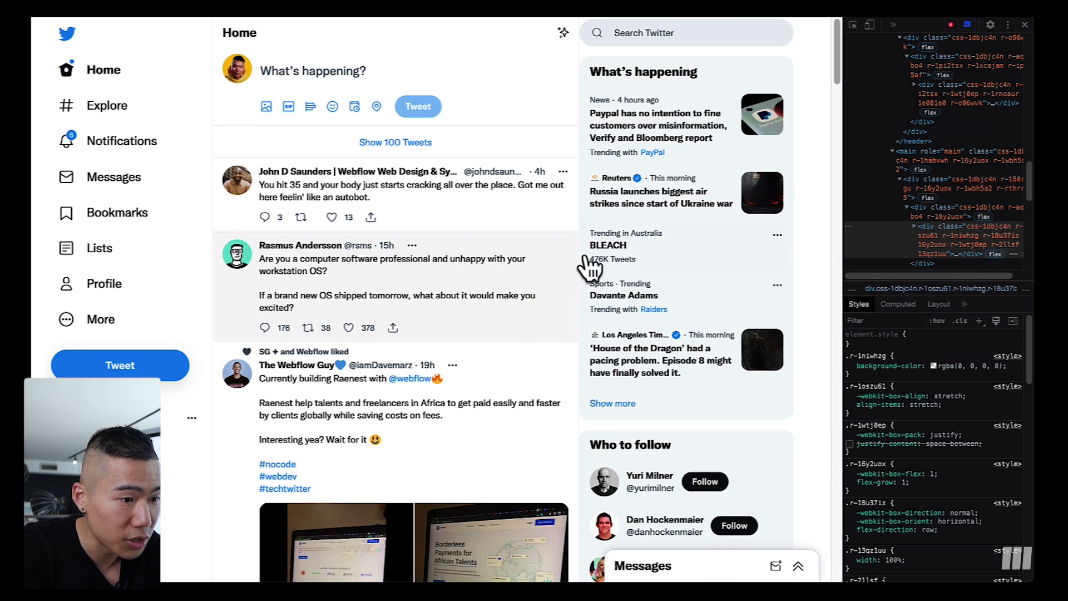
click(849, 445)
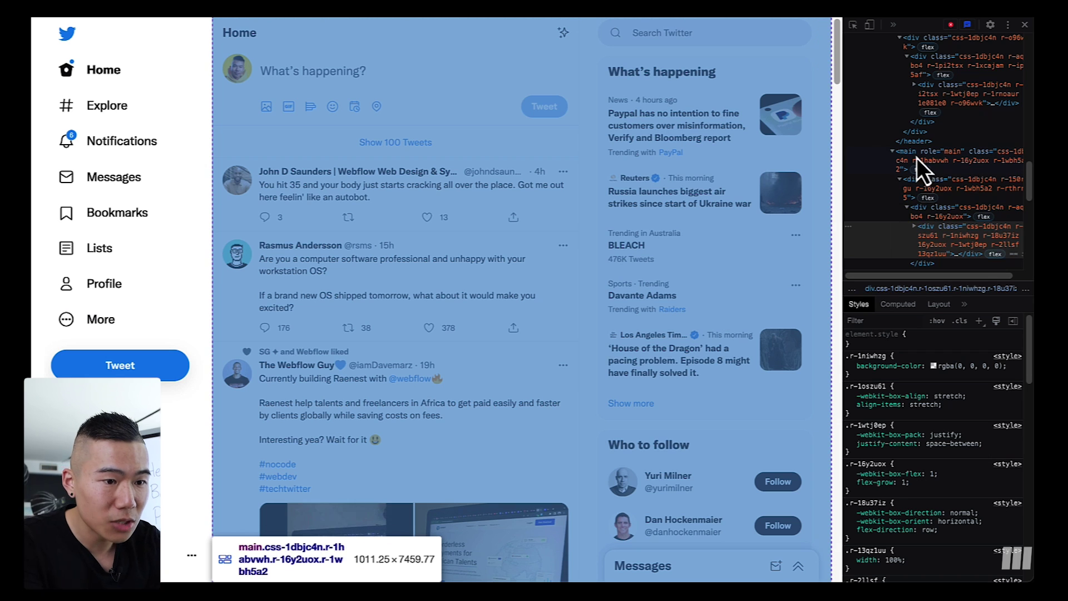
Examine the CSS rules of the main wrapper, its inner flex container, and the primaryColumn and sidebarColumn divs.
click(917, 184)
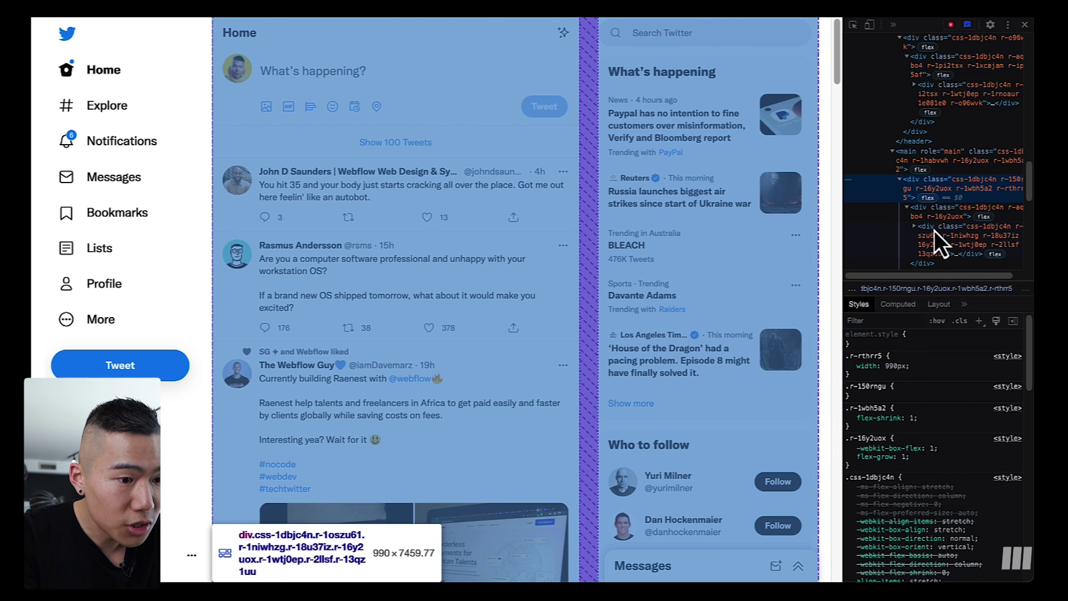
click(935, 230)
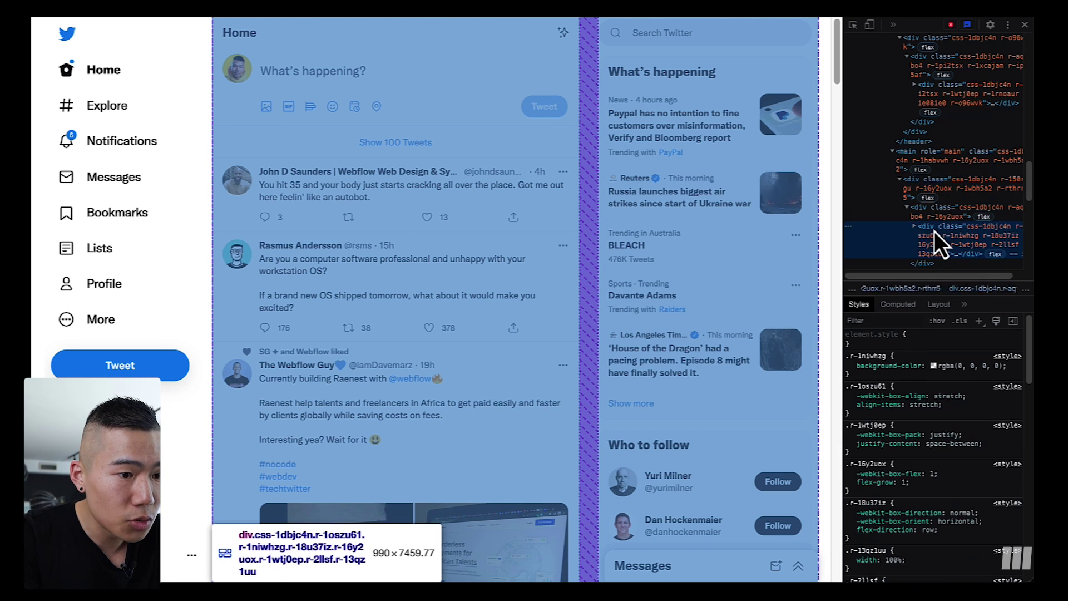
scroll(934, 231, down, 2)
click(914, 172)
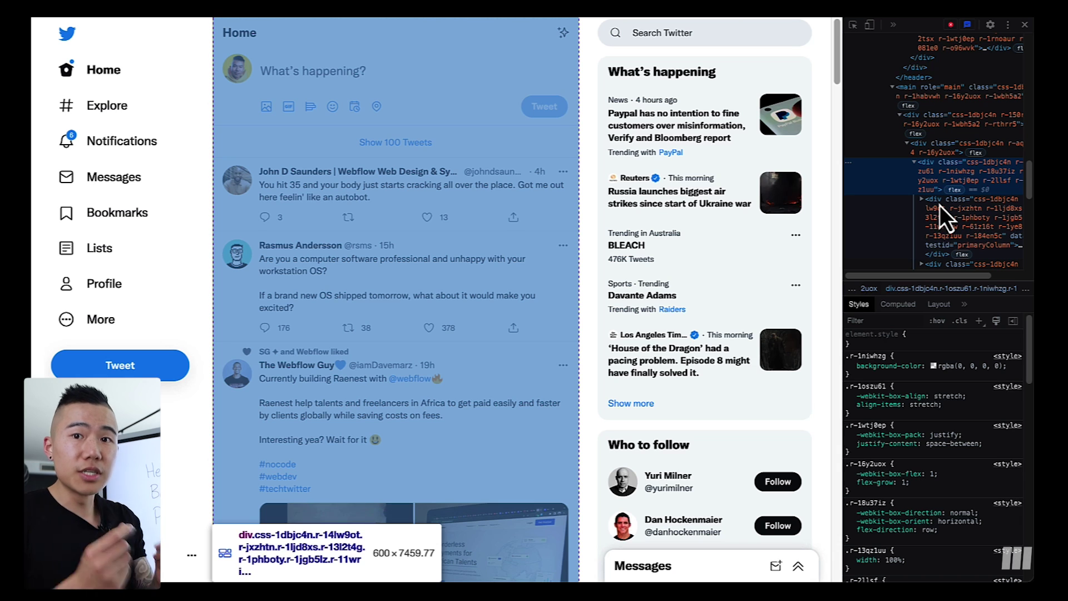
click(940, 206)
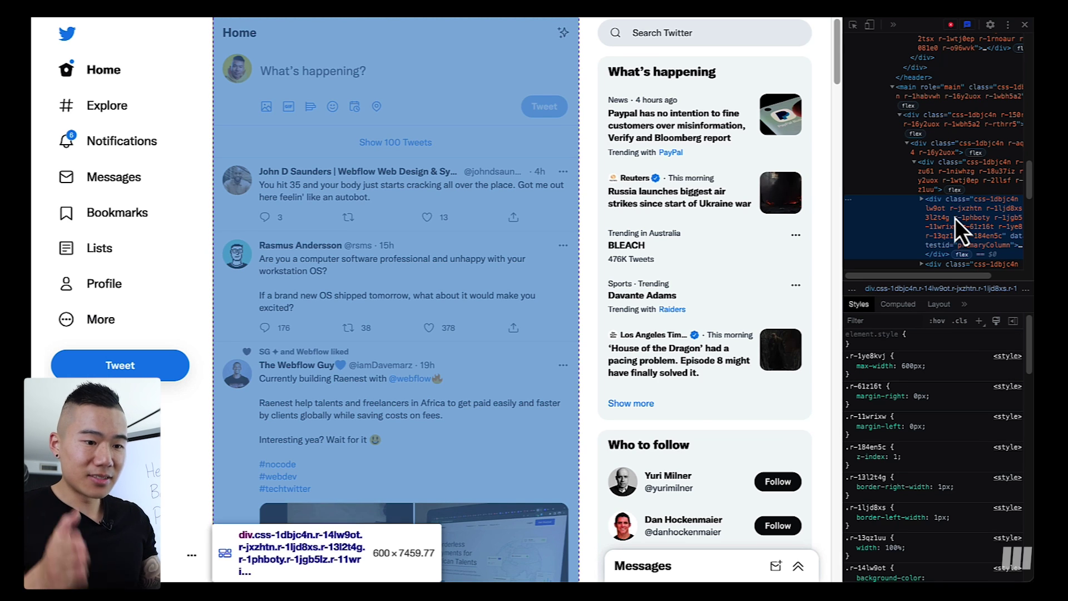
scroll(956, 218, down, 1)
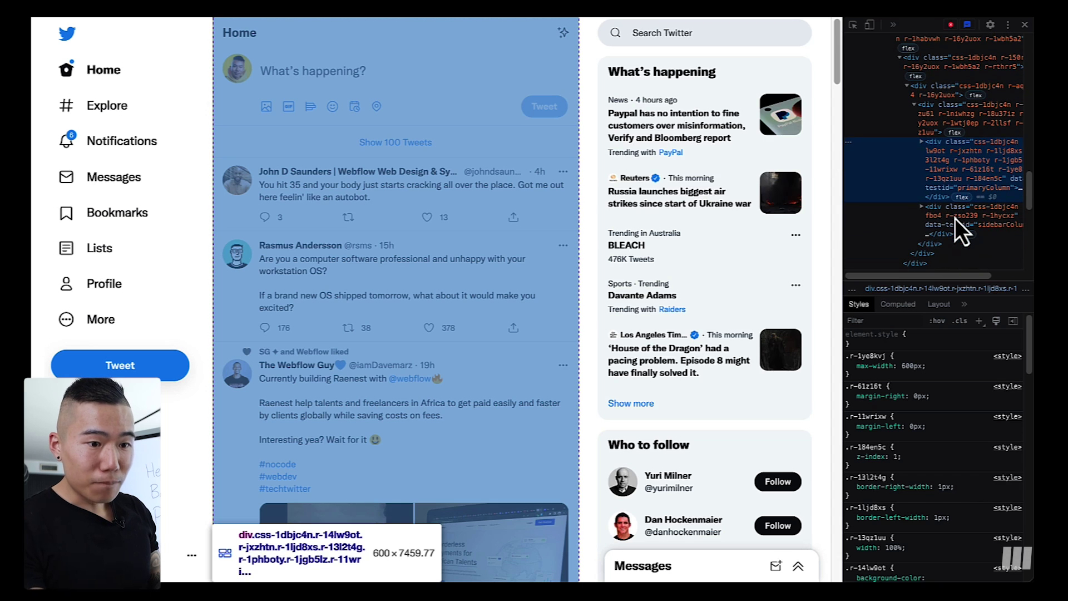
click(948, 214)
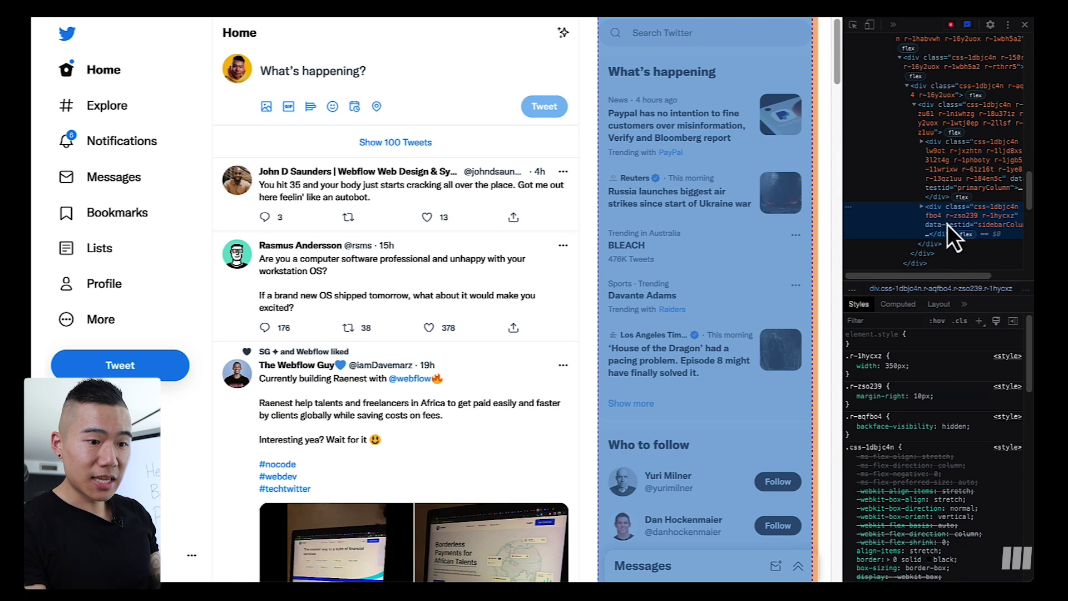
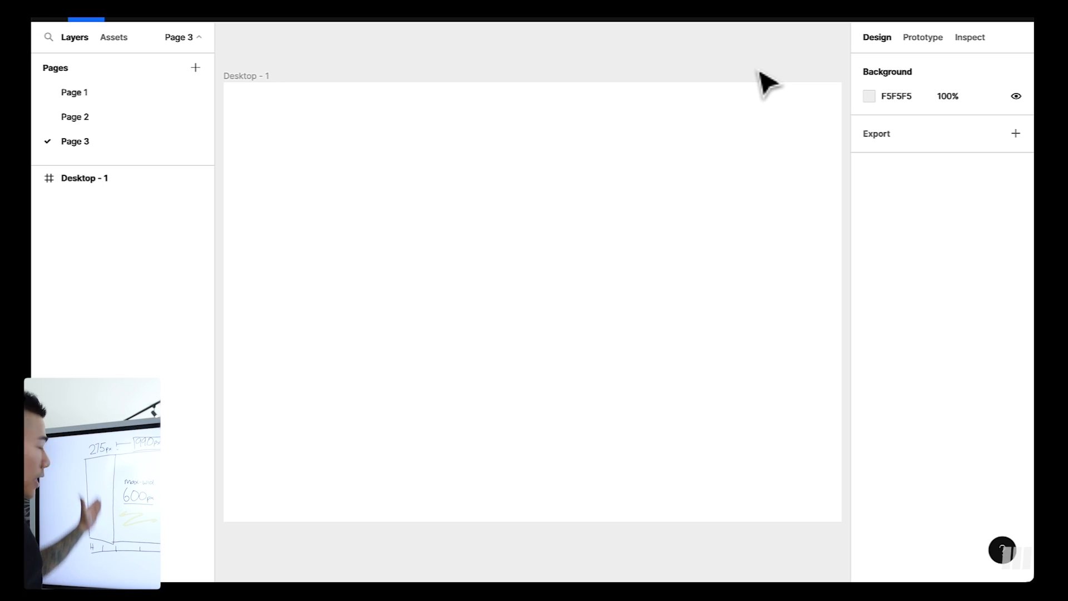
Switch to Figma, draw a full-height frame near the left of Desktop - 1, and set its width to 275.
click(692, 115)
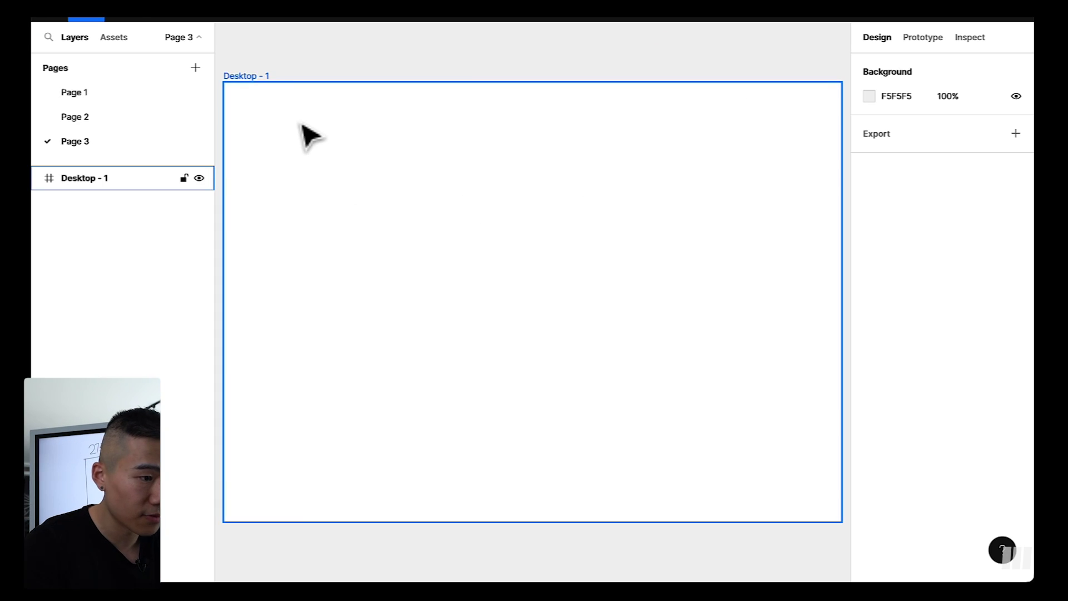
key(f)
drag(272, 82, 415, 522)
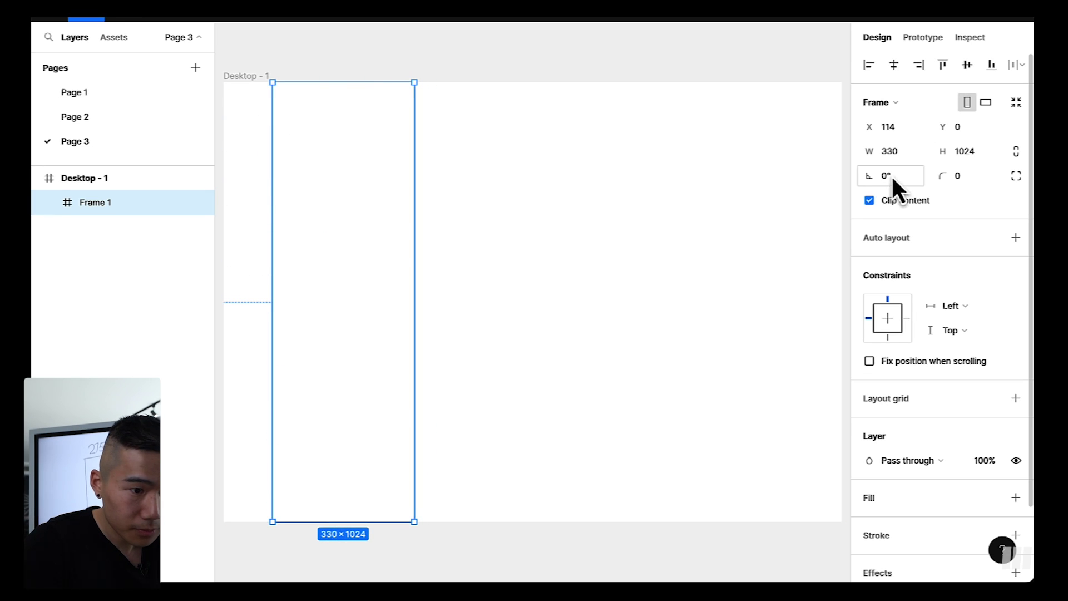
click(900, 155)
text(275p)
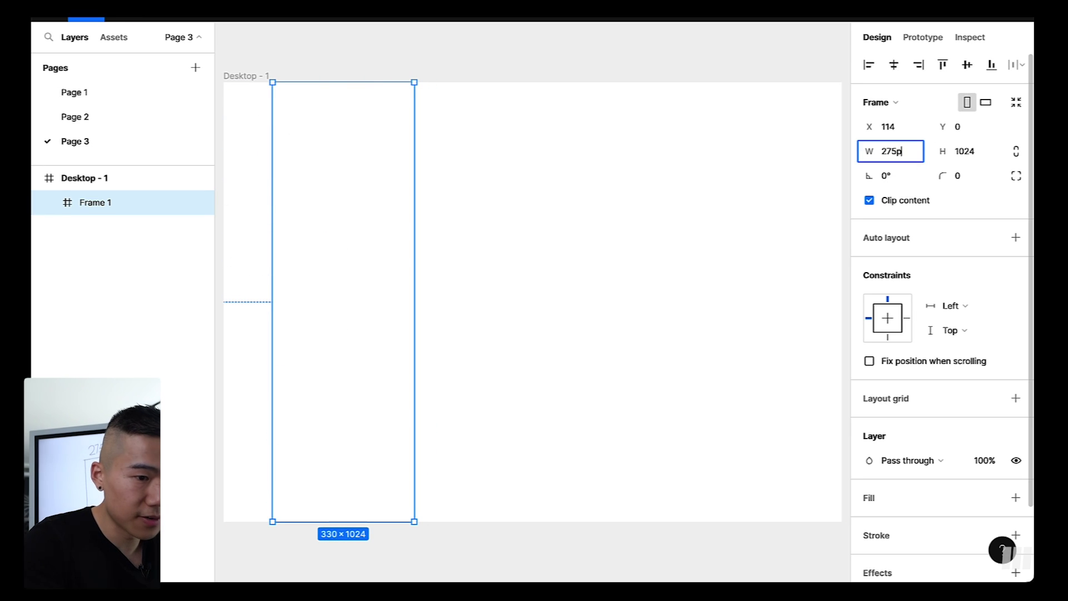
key(Return)
Add auto layout to the new frame and rename its layer as header.
key(shift+a)
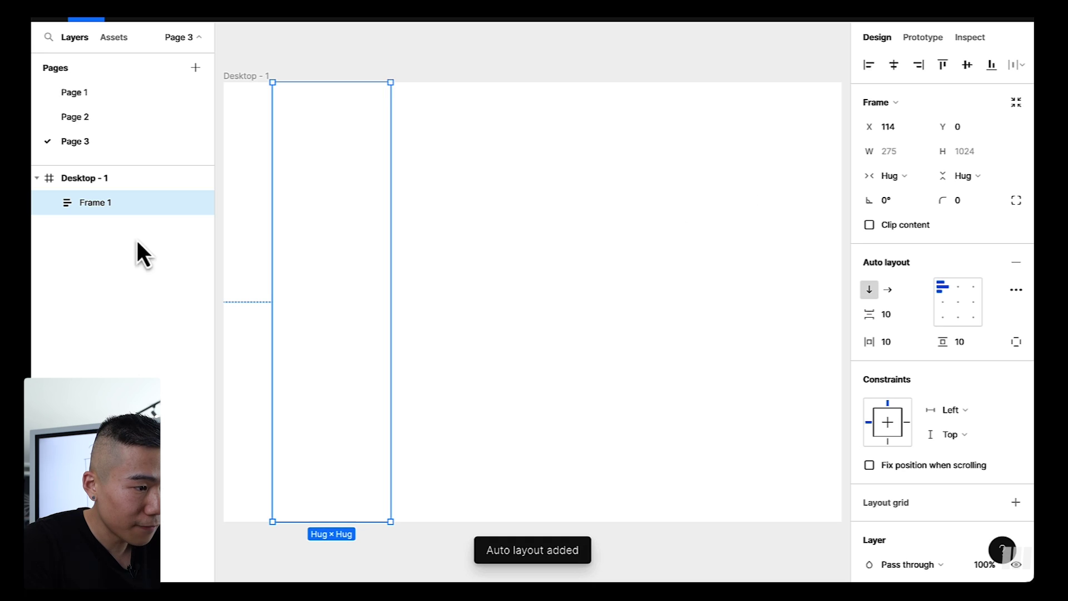
double_click(95, 209)
text(si)
key(BackSpace)
key(BackSpace)
text(header)
key(Return)
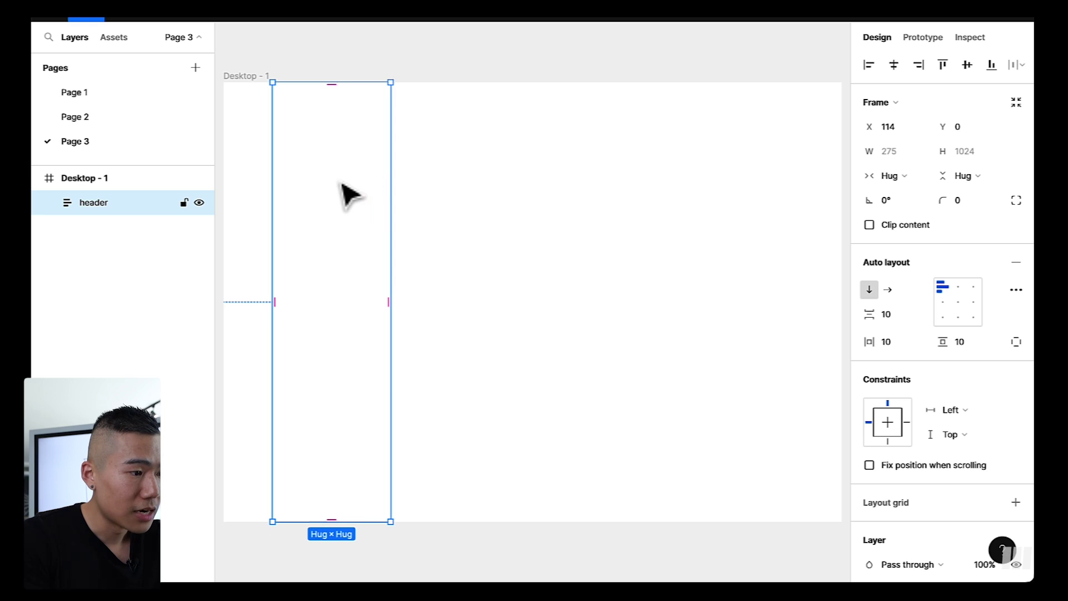
Duplicate the header frame, move the copy to the right of the original, and fill it with light grey F2F2F2.
key(ctrl+d)
drag(320, 182, 462, 179)
scroll(929, 465, down, 3)
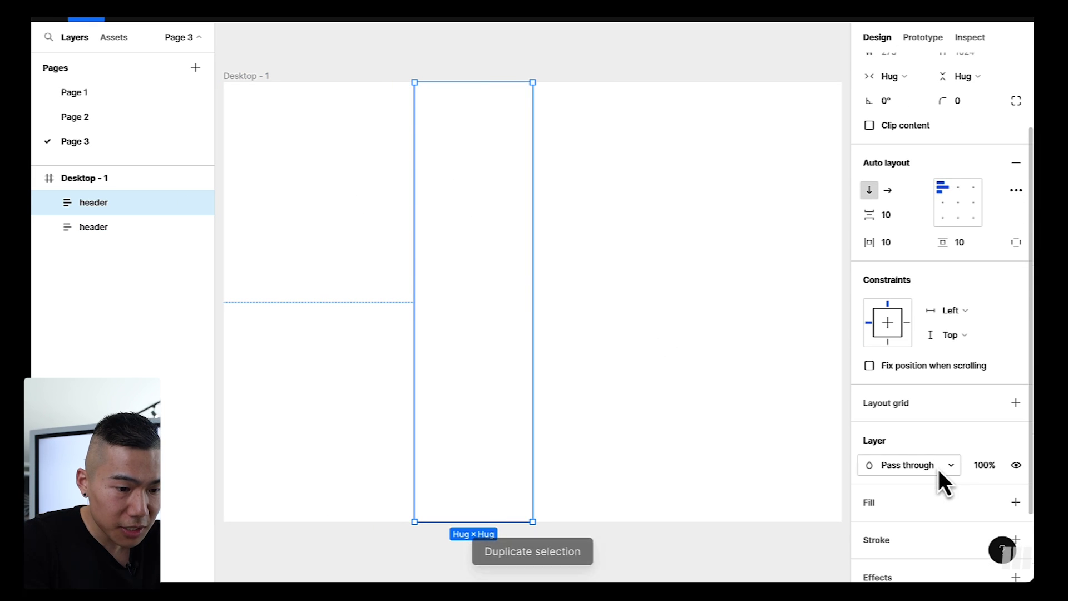
click(1016, 503)
click(869, 527)
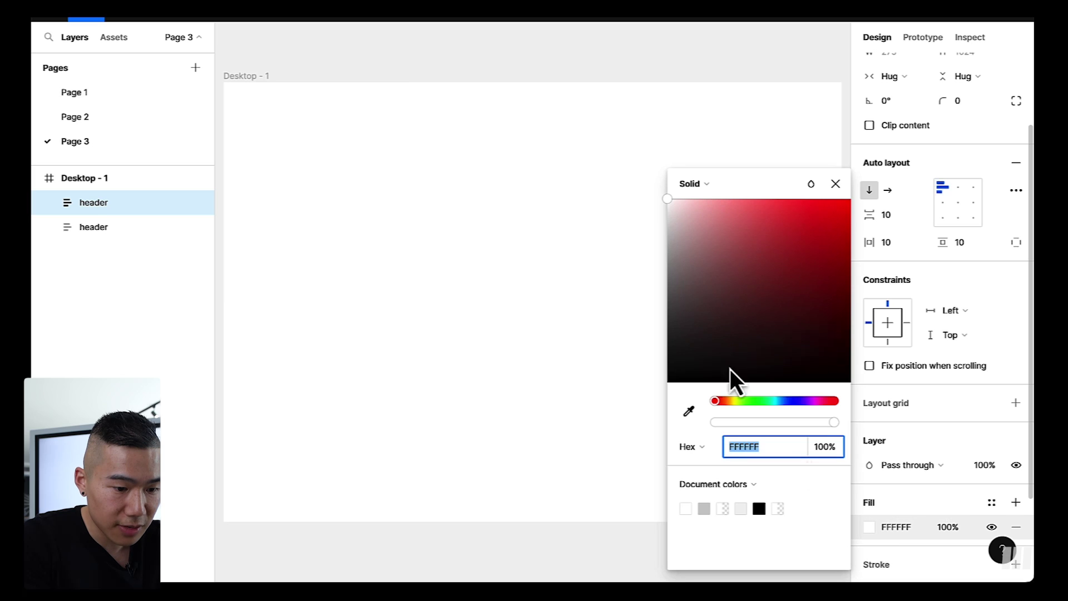
drag(672, 209, 667, 208)
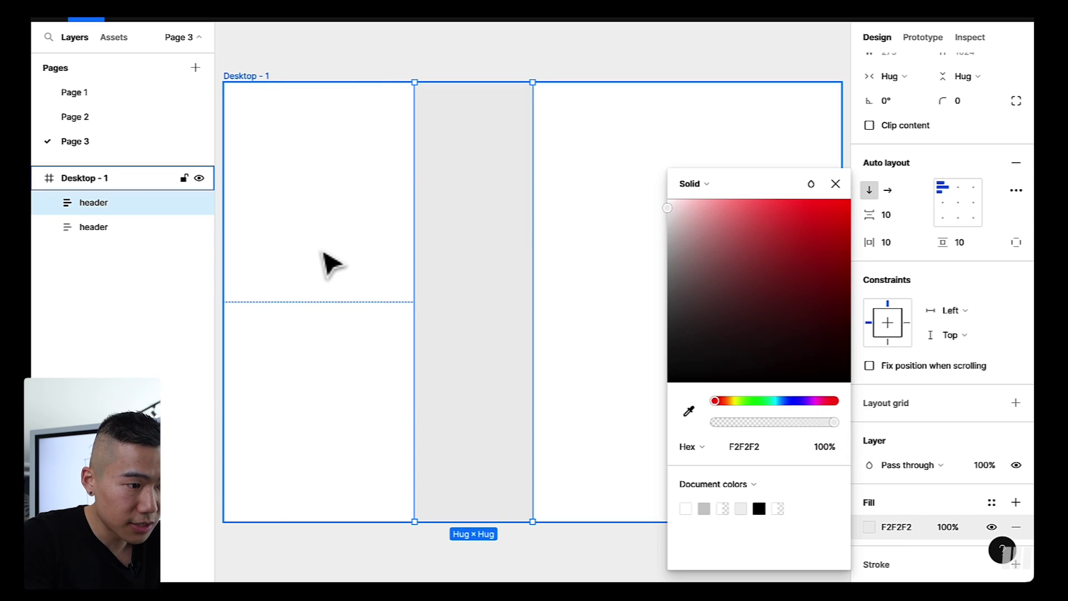
Fill the original header frame with a darker grey and move the light copy flush against its right edge at X 389.
click(355, 253)
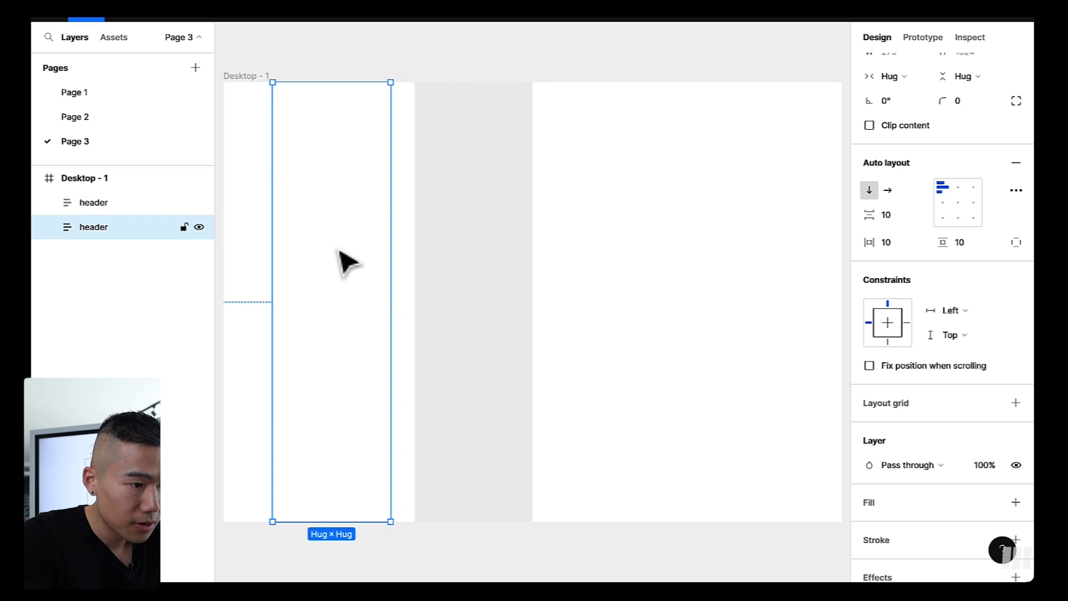
click(1016, 503)
click(870, 527)
drag(675, 236, 549, 256)
drag(477, 250, 466, 236)
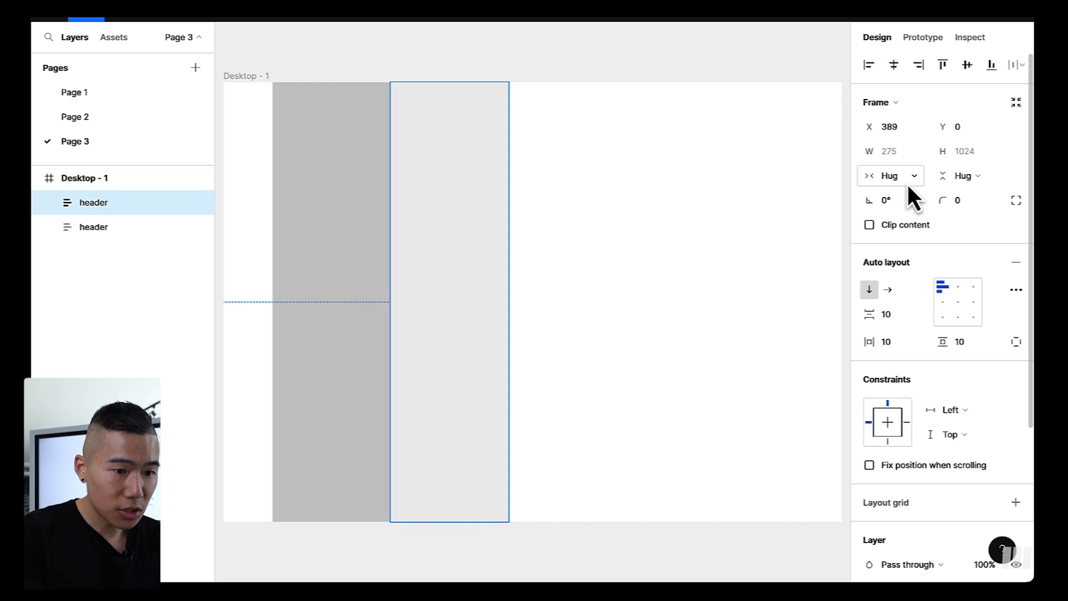
Set the light grey frame to a fixed width of 990.
click(908, 186)
click(896, 155)
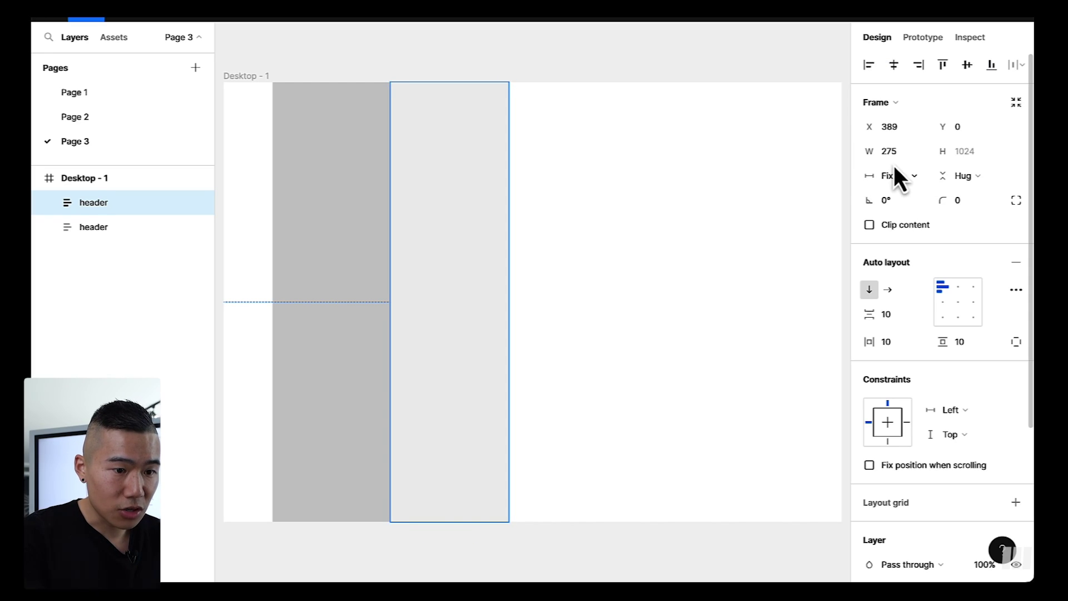
text(990)
key(Return)
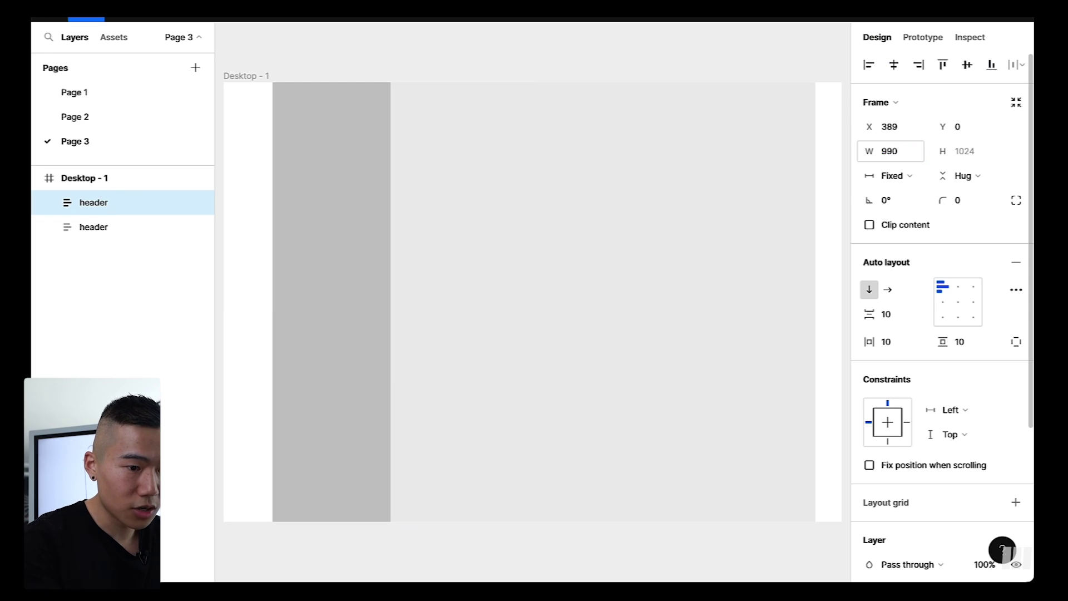
click(907, 173)
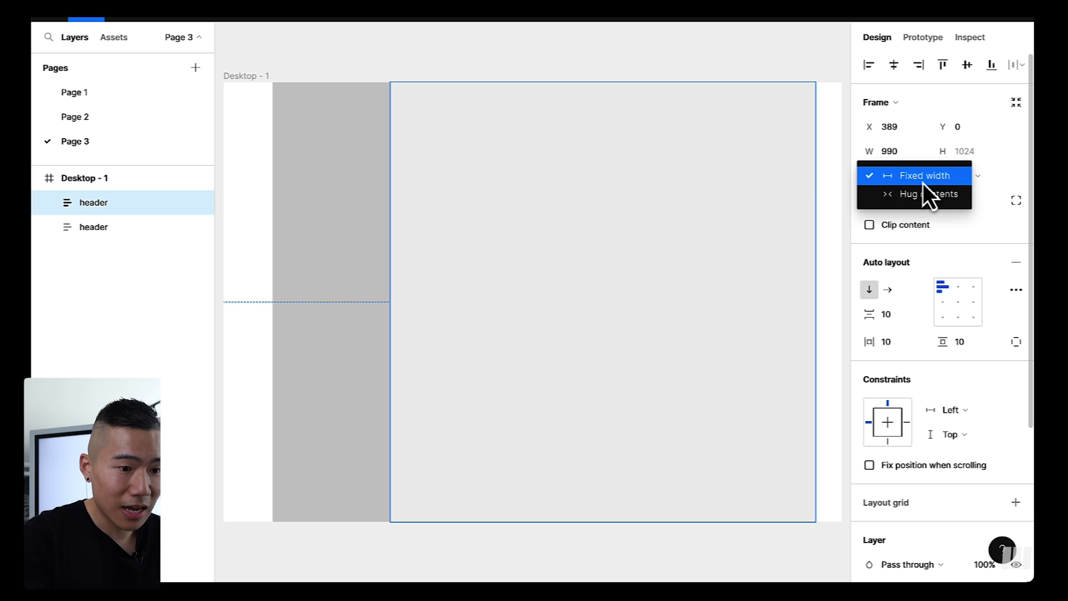
click(923, 183)
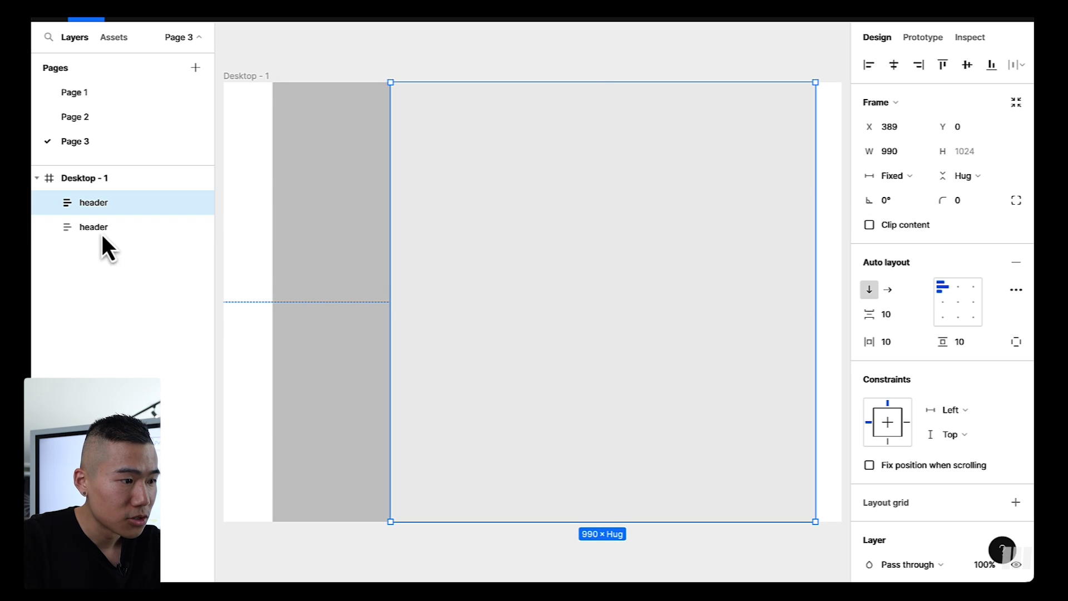
Rename the 990-wide frame's layer as main.
double_click(93, 202)
text(main)
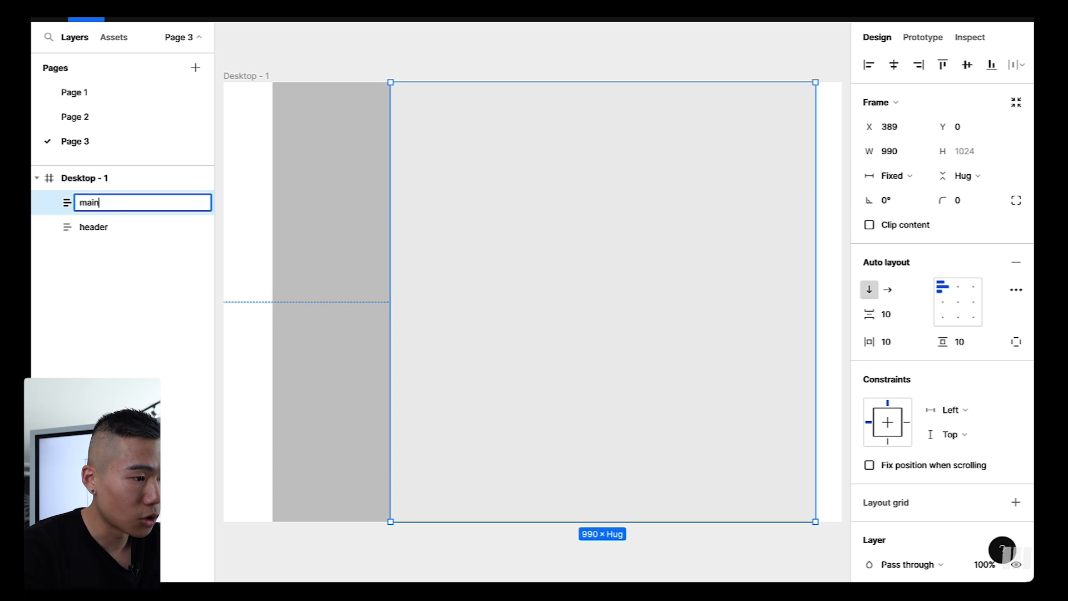
key(Return)
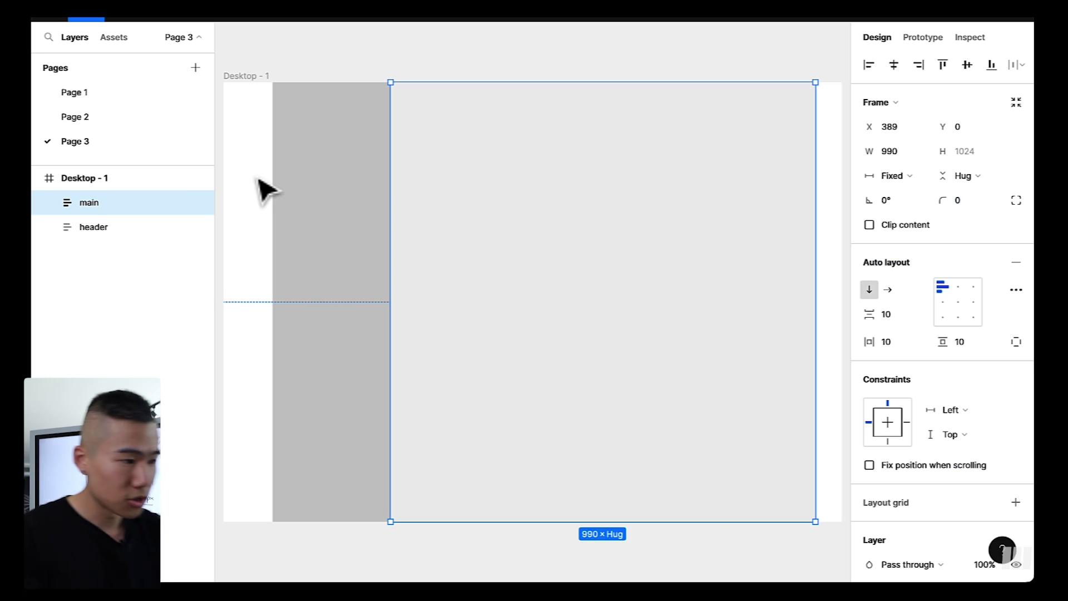
Duplicate the main frame, nest the copy inside the original main frame, and rename it content.
key(ctrl+d)
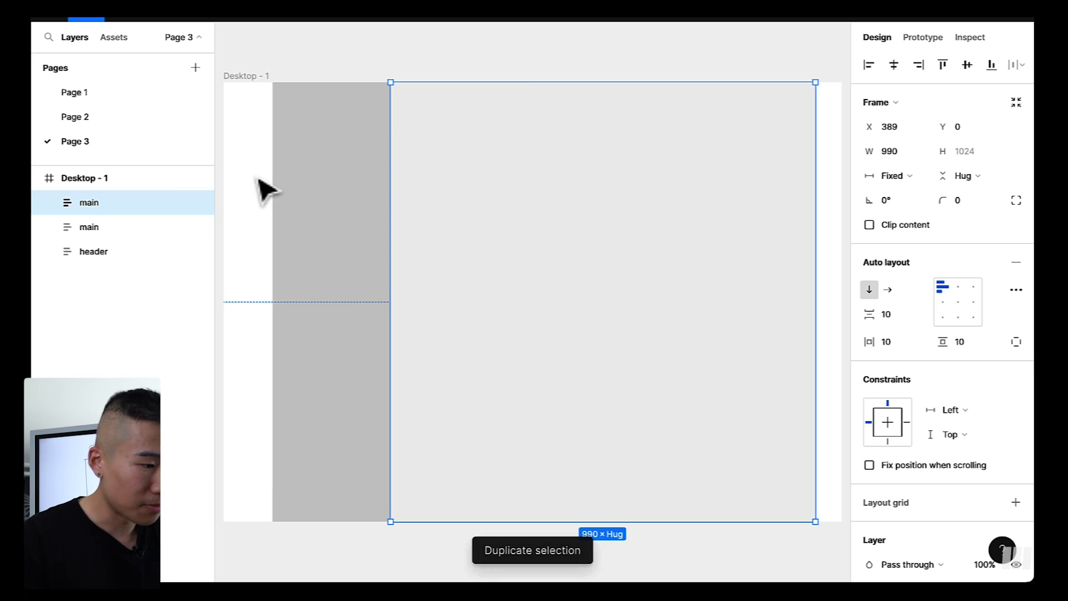
drag(98, 210, 100, 232)
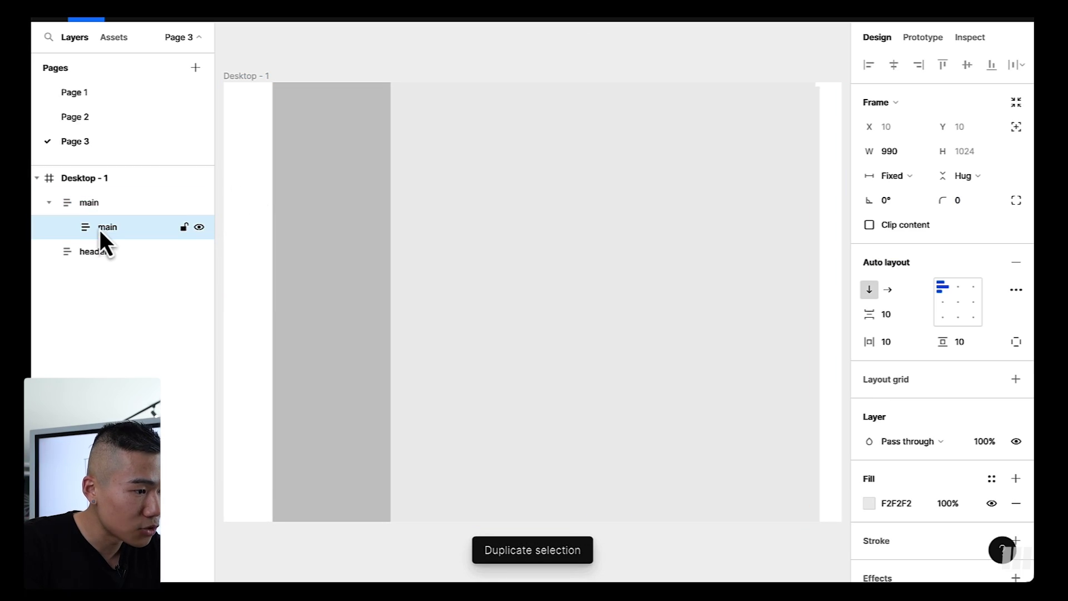
double_click(109, 228)
text(content)
key(Return)
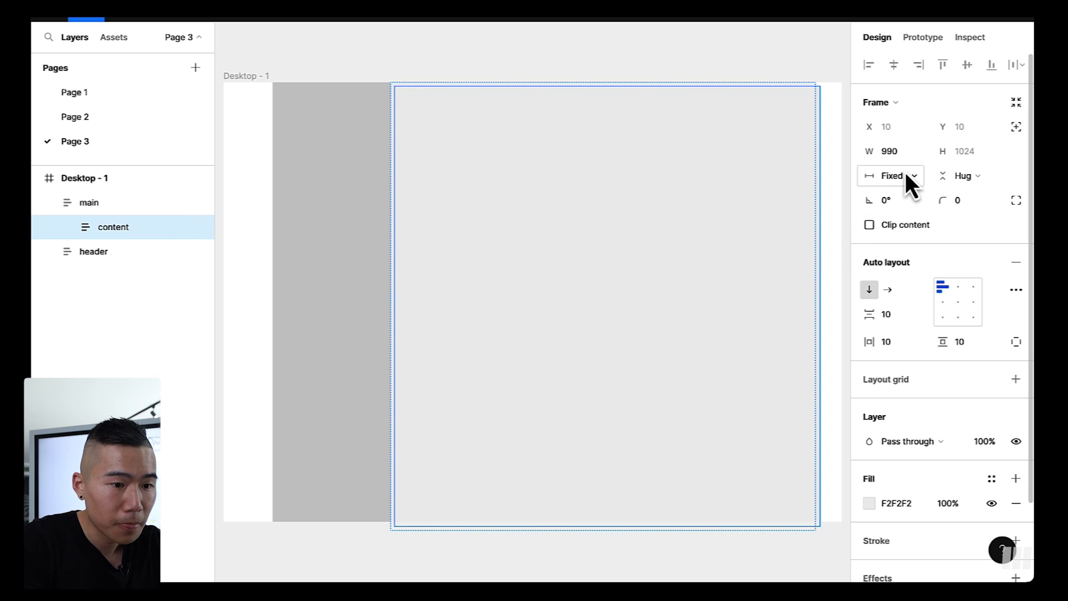
Set the content frame's width to 600, duplicate it inside main, and set the copy's width to 350.
key(Return)
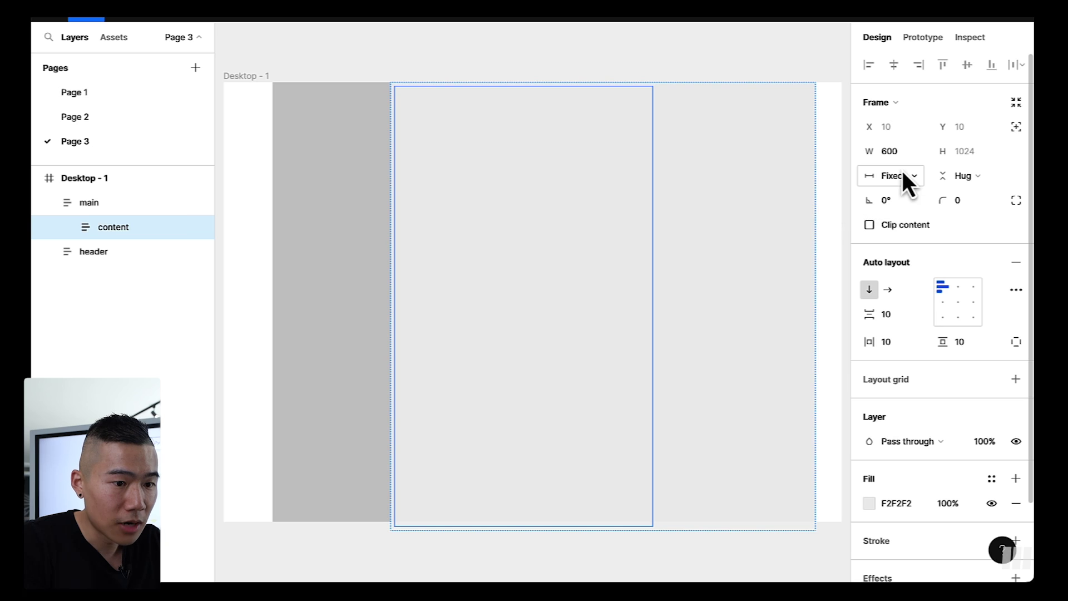
key(ctrl+d)
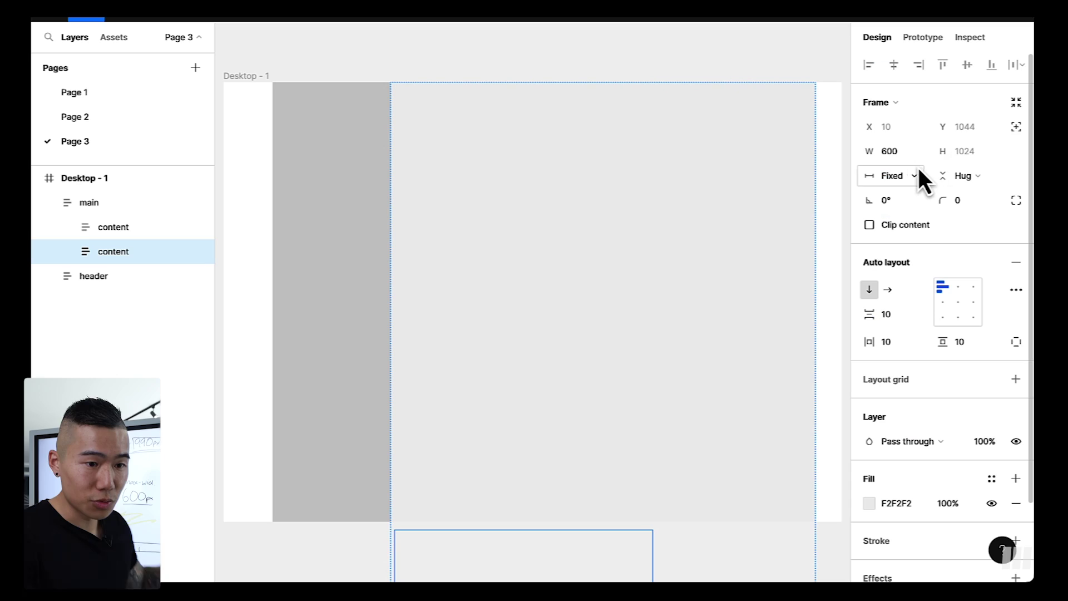
text(350)
key(Return)
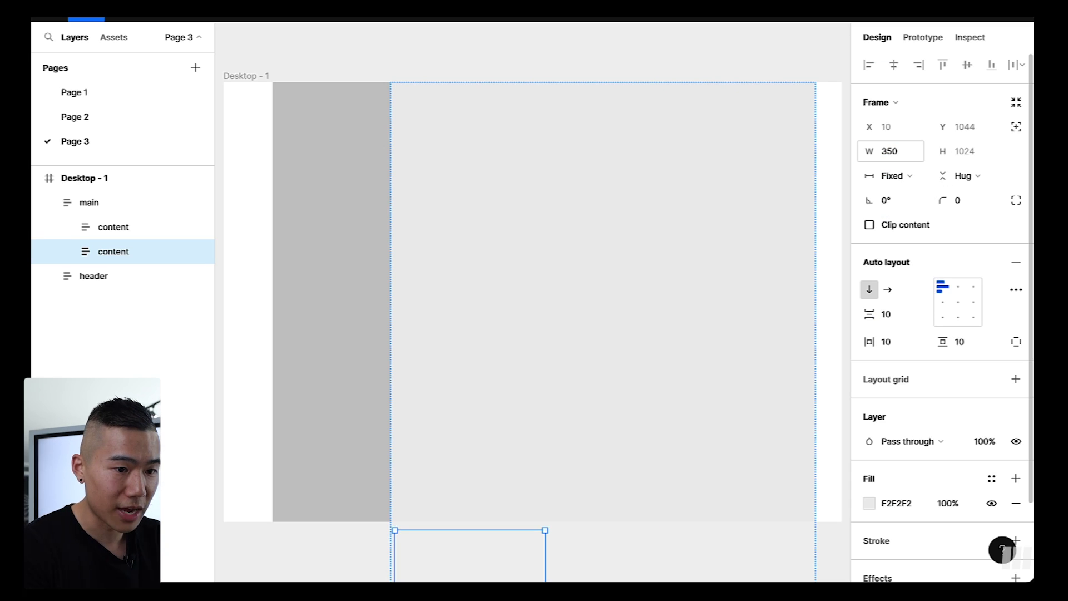
Switch main's auto layout to horizontal direction and fill both content frames with the header's grey D6D6D6.
click(93, 209)
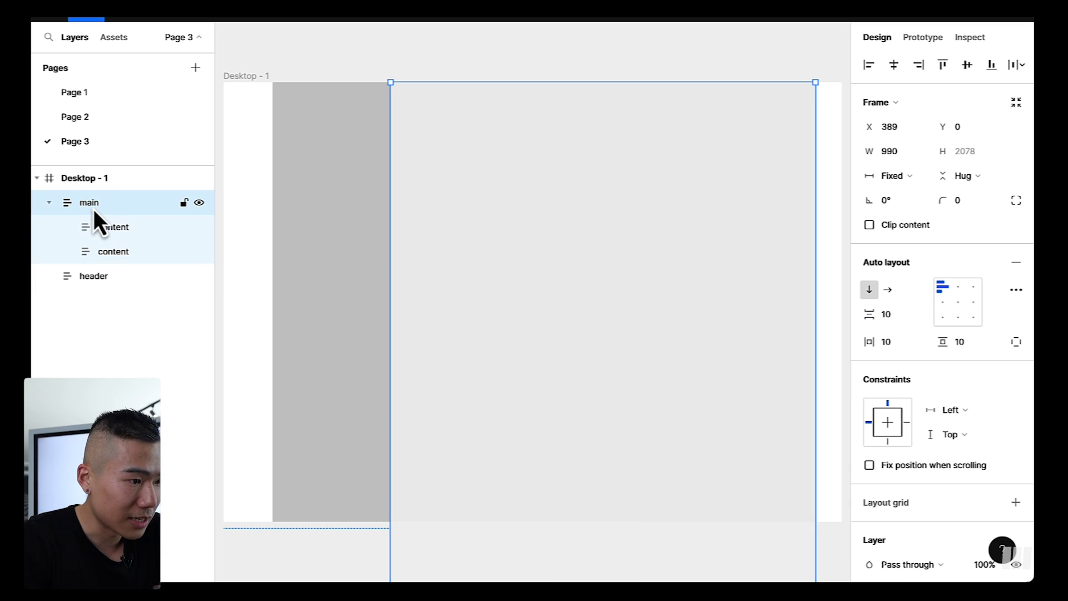
click(888, 290)
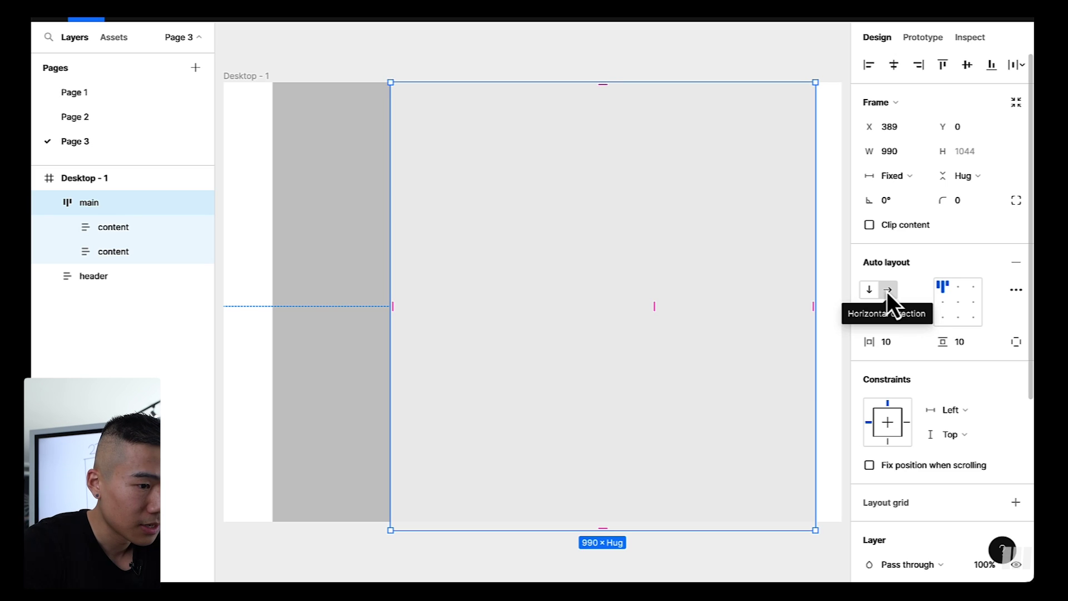
click(696, 298)
shift+click(499, 289)
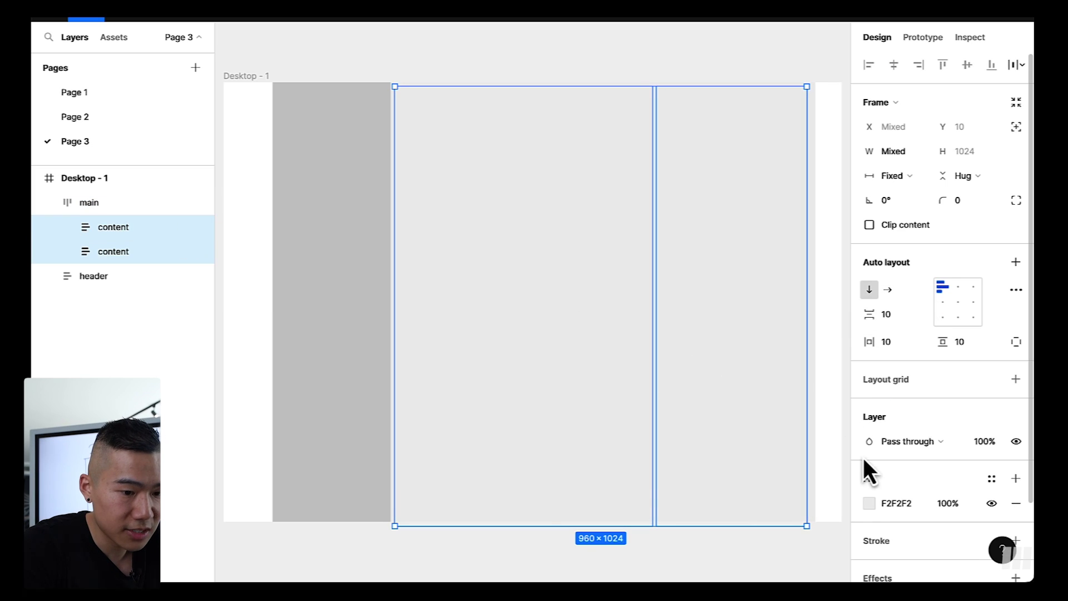
click(869, 504)
click(690, 414)
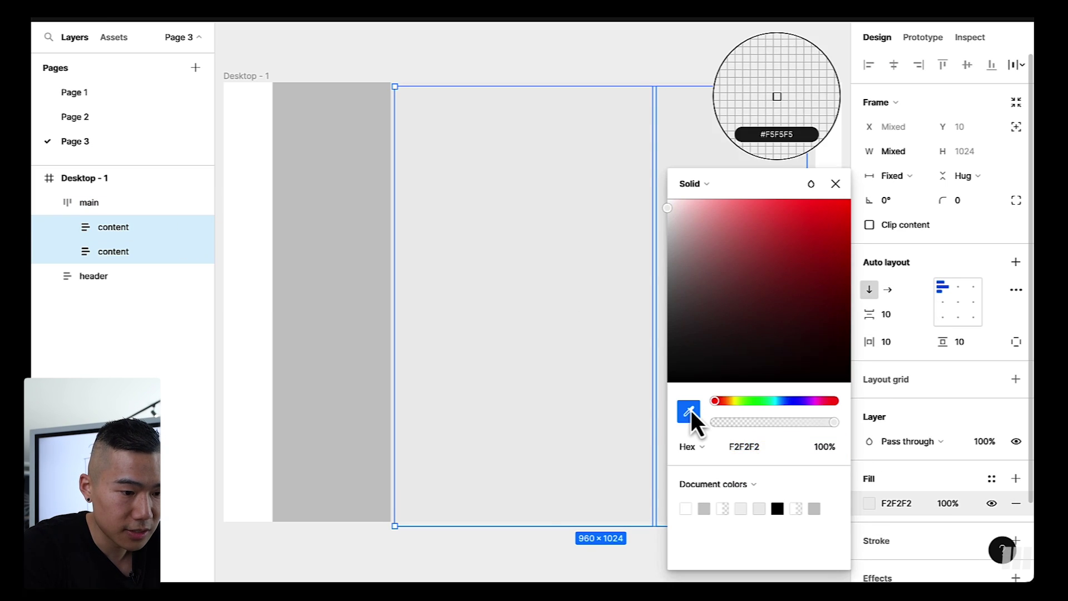
click(332, 318)
click(584, 78)
Set the main frame's auto layout spacing mode to Space between.
click(640, 228)
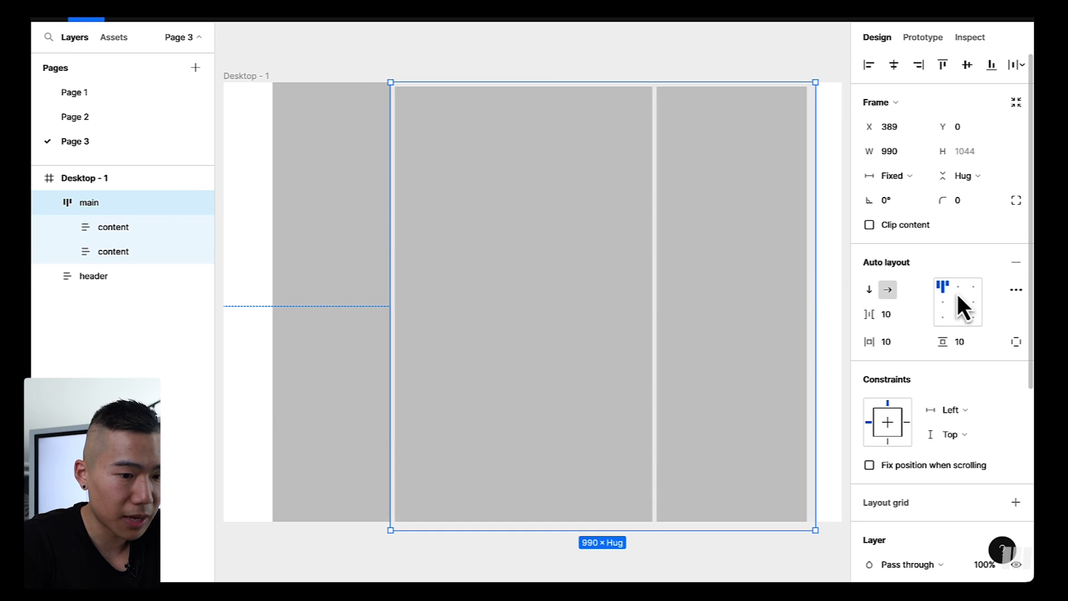
click(1016, 292)
mouse_move(710, 432)
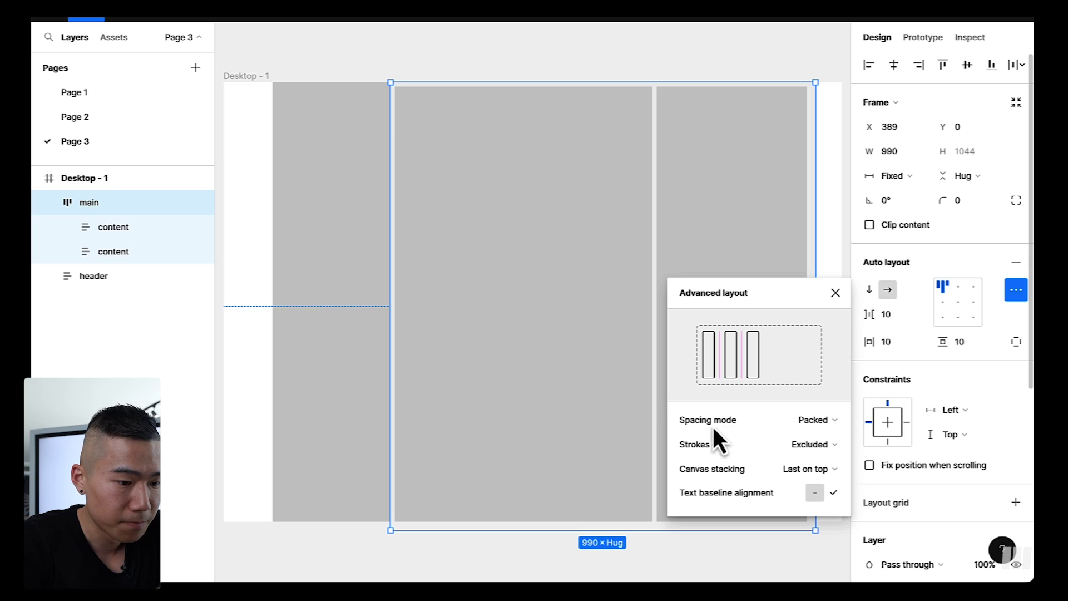
click(820, 422)
click(819, 442)
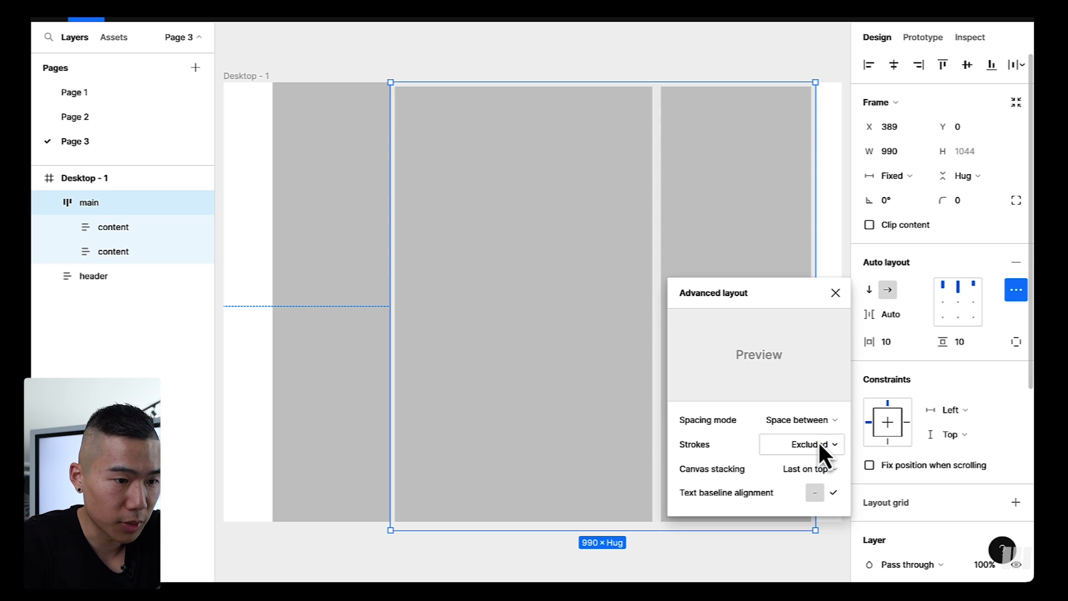
click(743, 64)
click(748, 162)
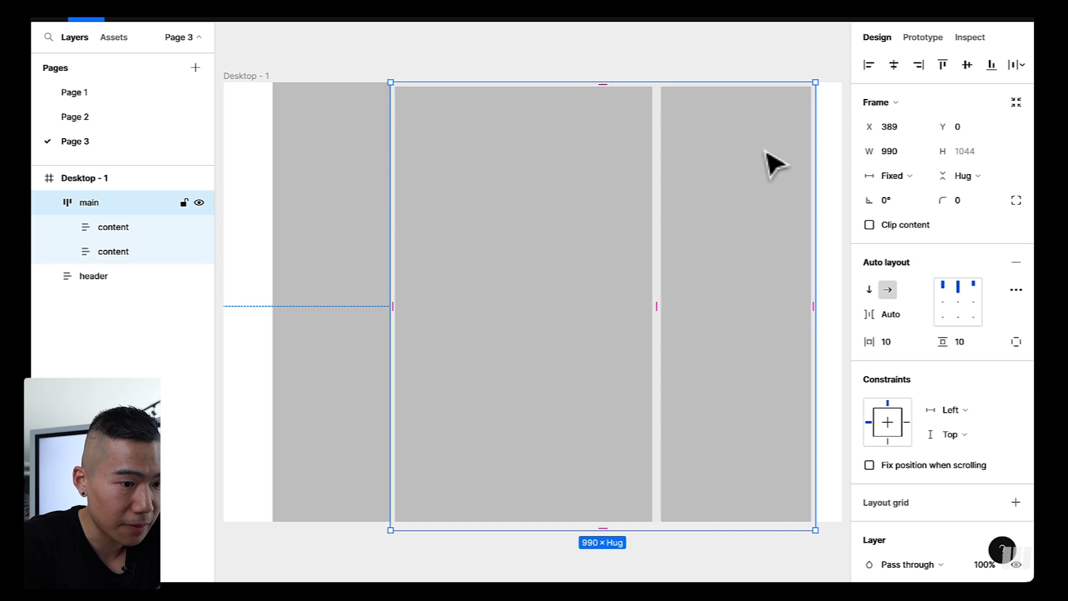
drag(813, 199, 690, 214)
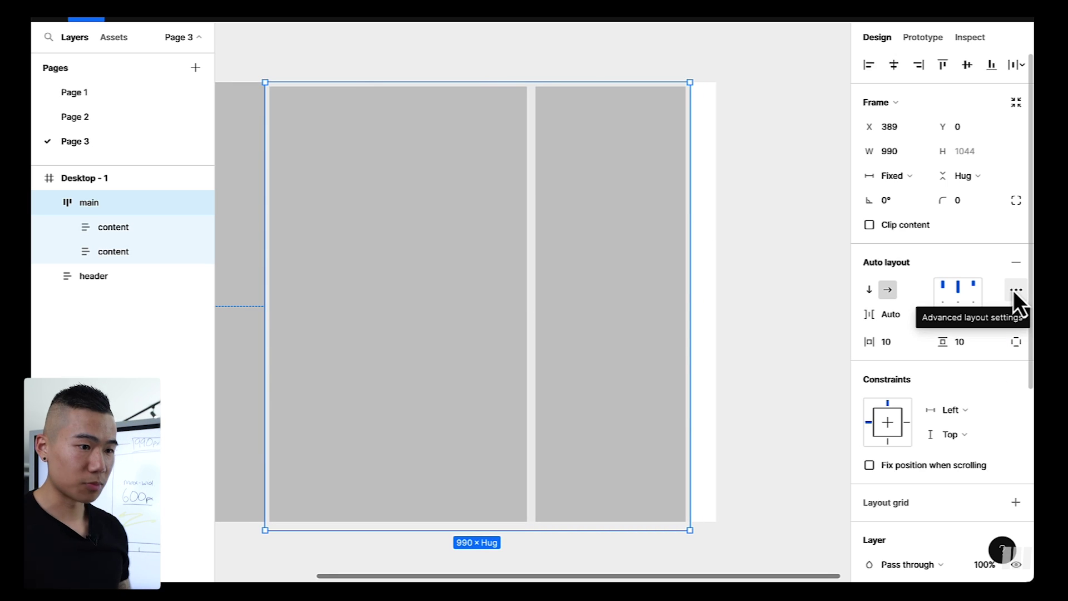
click(818, 234)
scroll(778, 239, left, 3)
click(332, 262)
shift+click(495, 264)
shift+click(746, 269)
click(965, 176)
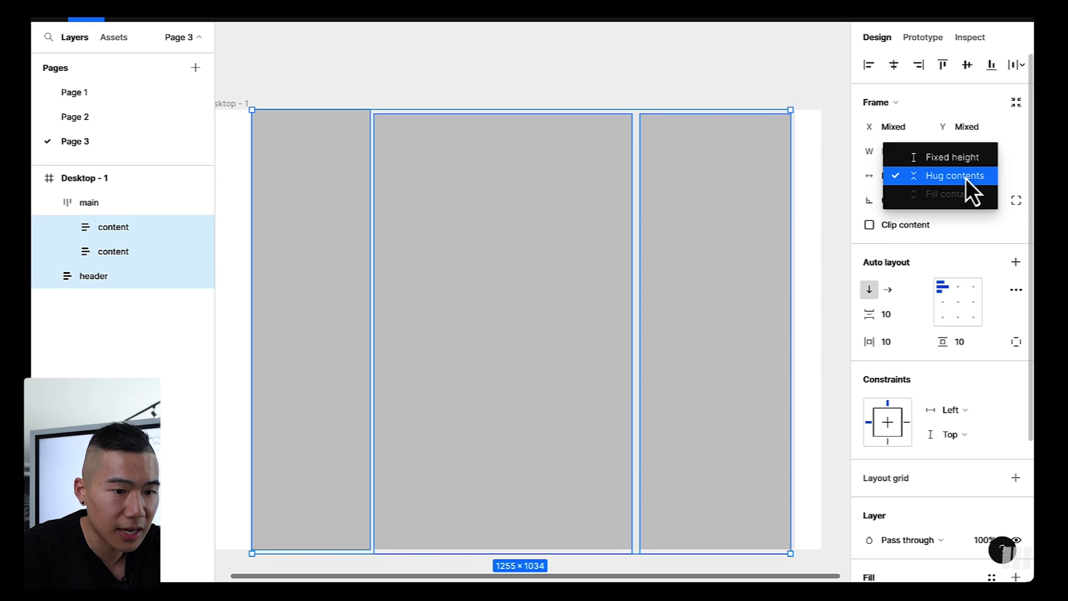
key(Escape)
Set the height of both the 600-wide and the 350-wide content frames to Fill container.
click(559, 220)
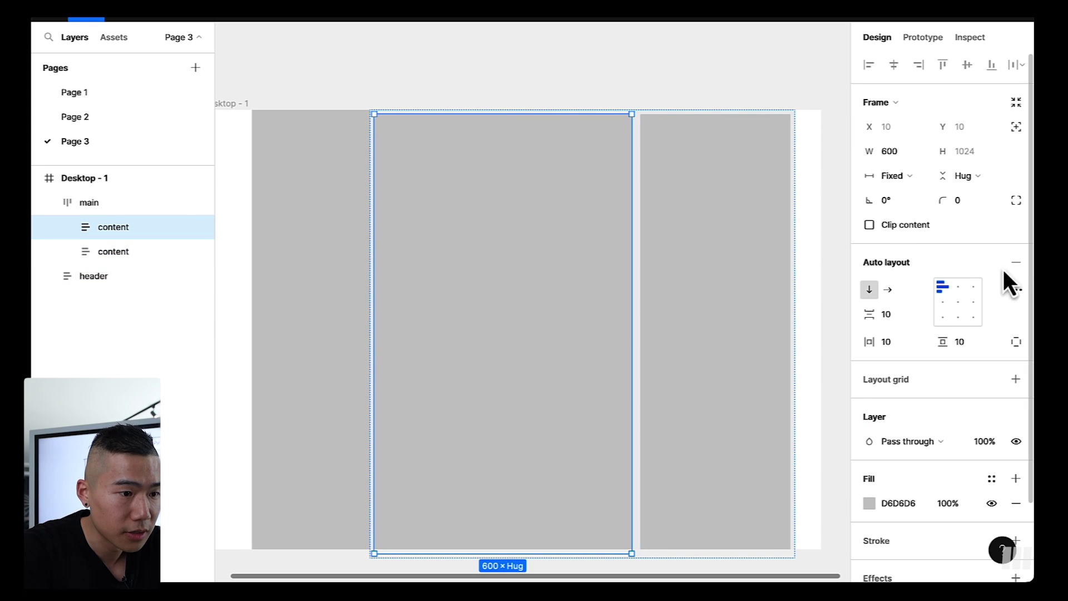
click(968, 182)
click(968, 192)
click(746, 241)
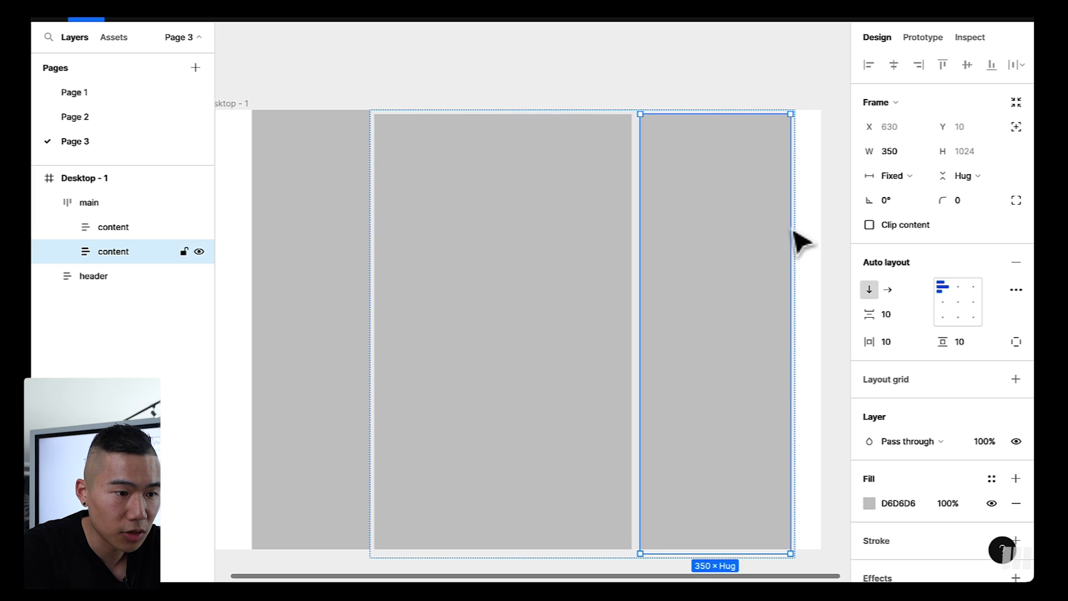
click(962, 178)
click(957, 194)
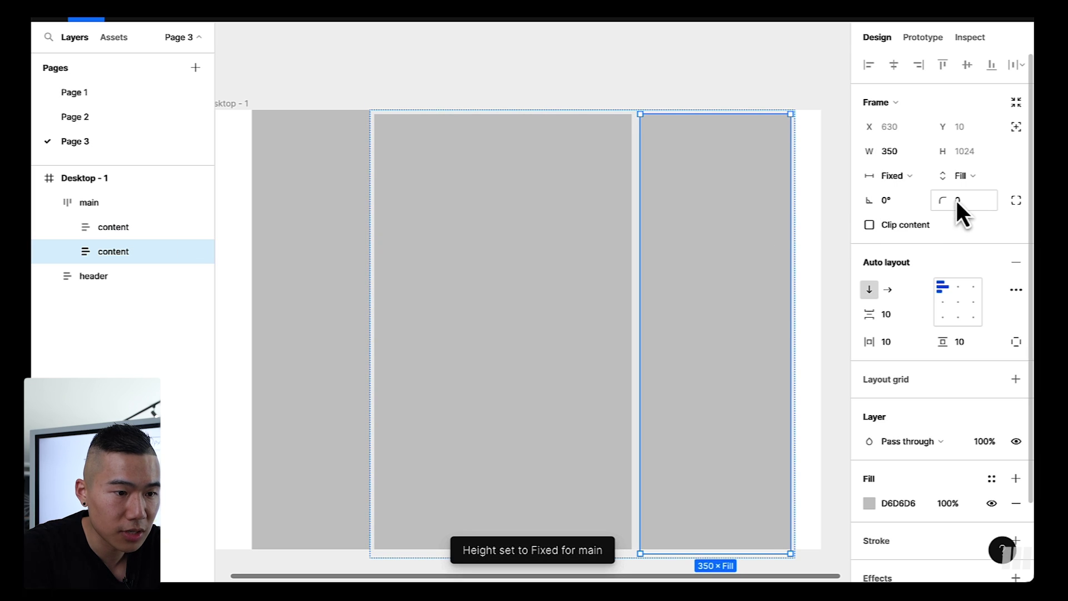
Resize the main frame to a height of 1024, level with the desktop frame's lower edge.
click(644, 103)
click(618, 214)
scroll(627, 506, down, 2)
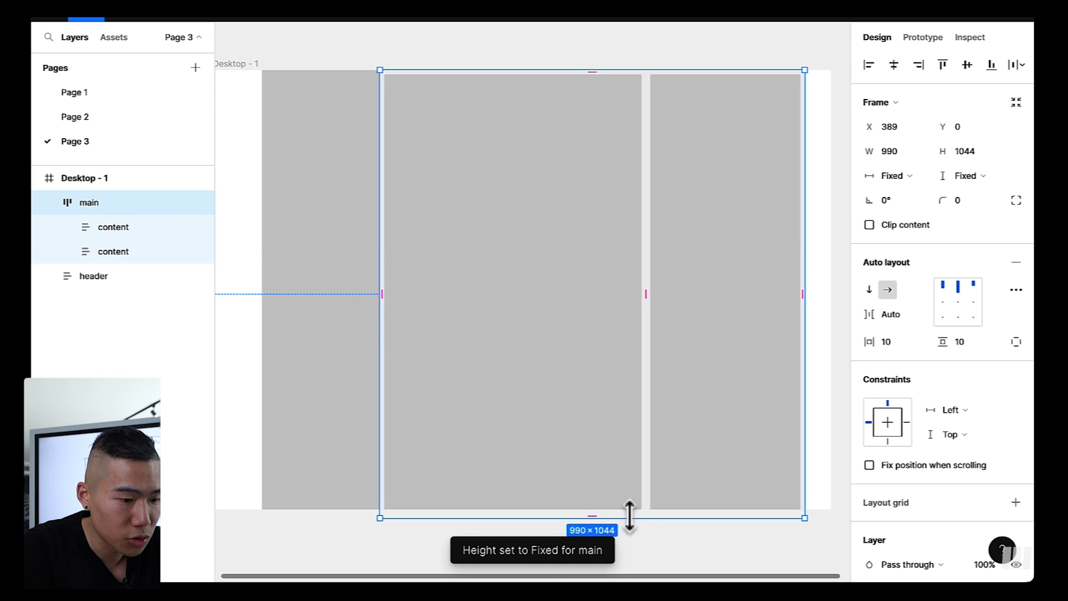
drag(633, 517, 632, 515)
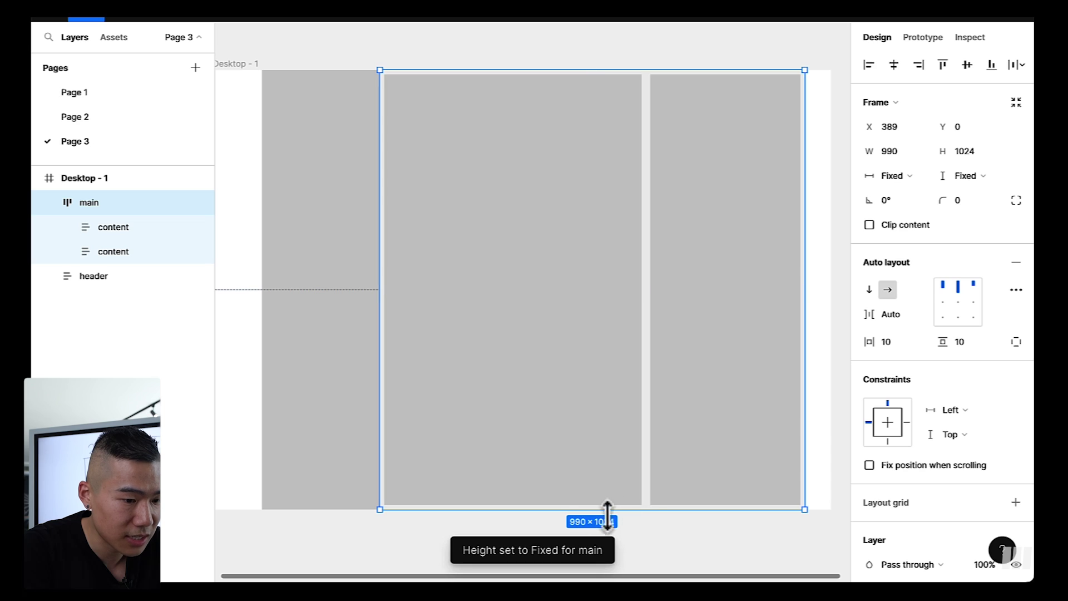
scroll(470, 69, left, 1)
click(470, 62)
click(486, 142)
click(459, 62)
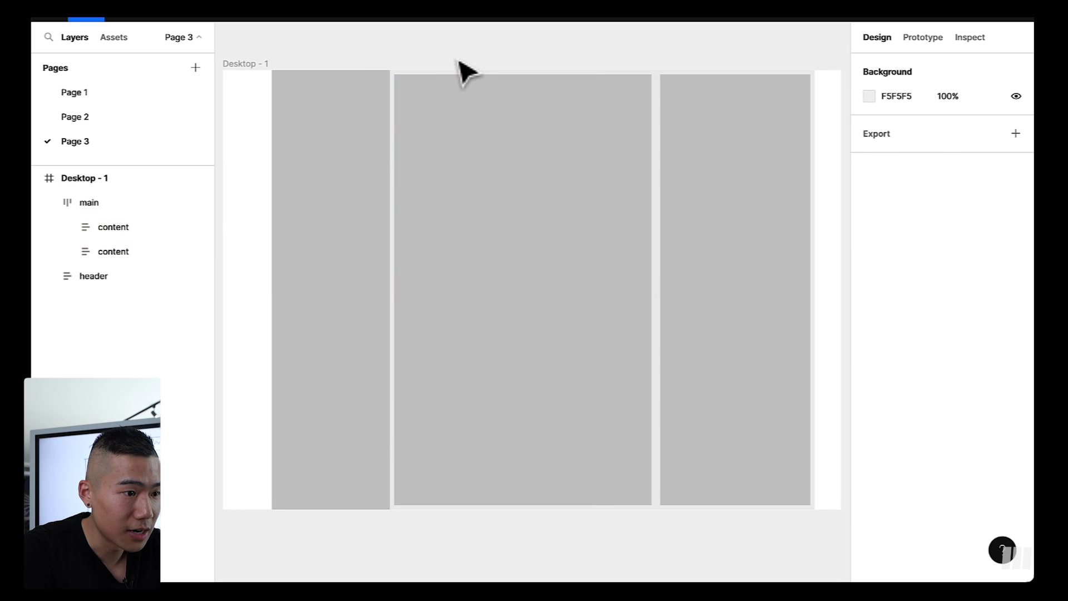
Switch to the browser, inspect the width and padding styles of Twitter's inner header container, and return to Figma.
click(315, 164)
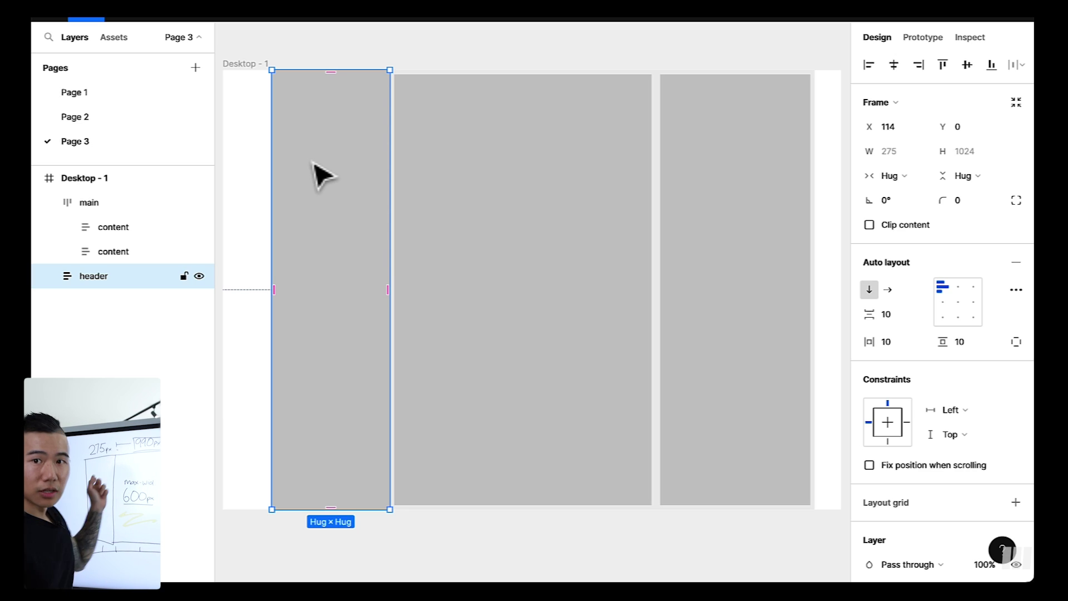
key(super+Tab)
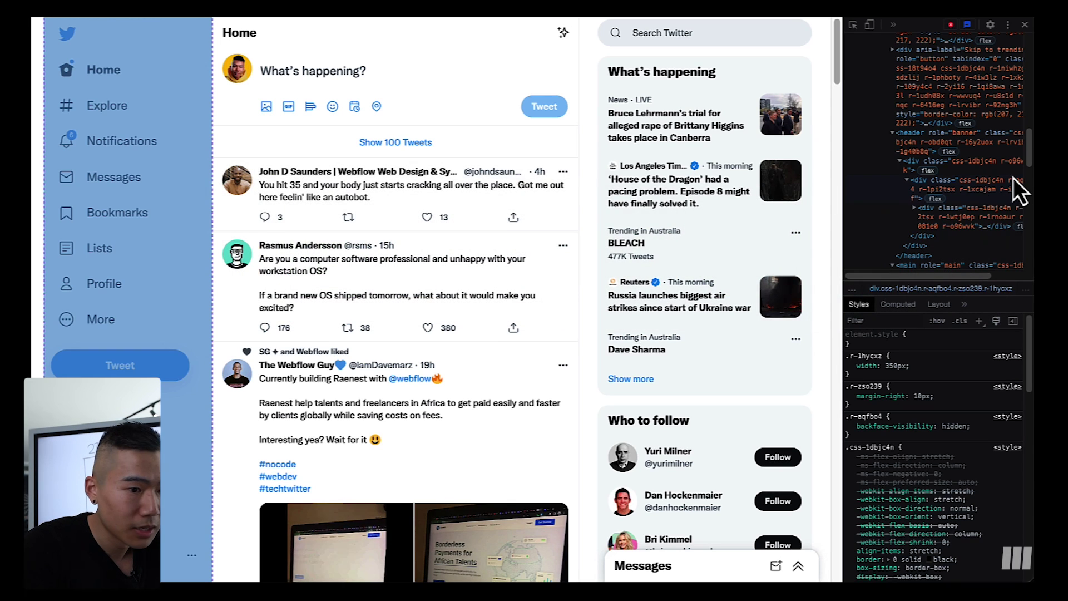
click(944, 225)
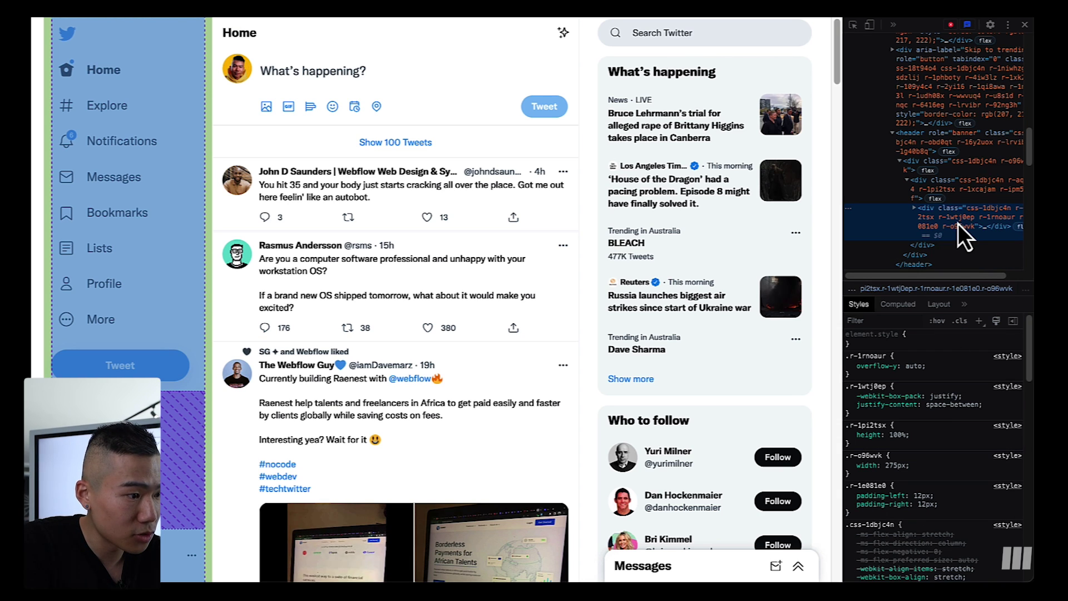
key(super+Tab)
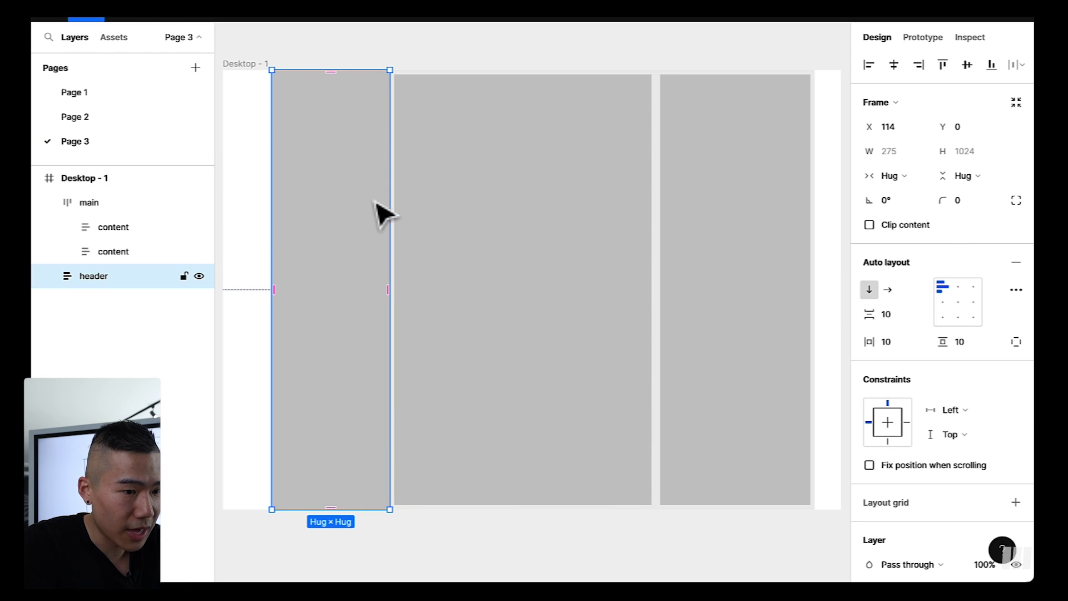
Set the header frame's horizontal and vertical auto layout padding to 12.
click(902, 343)
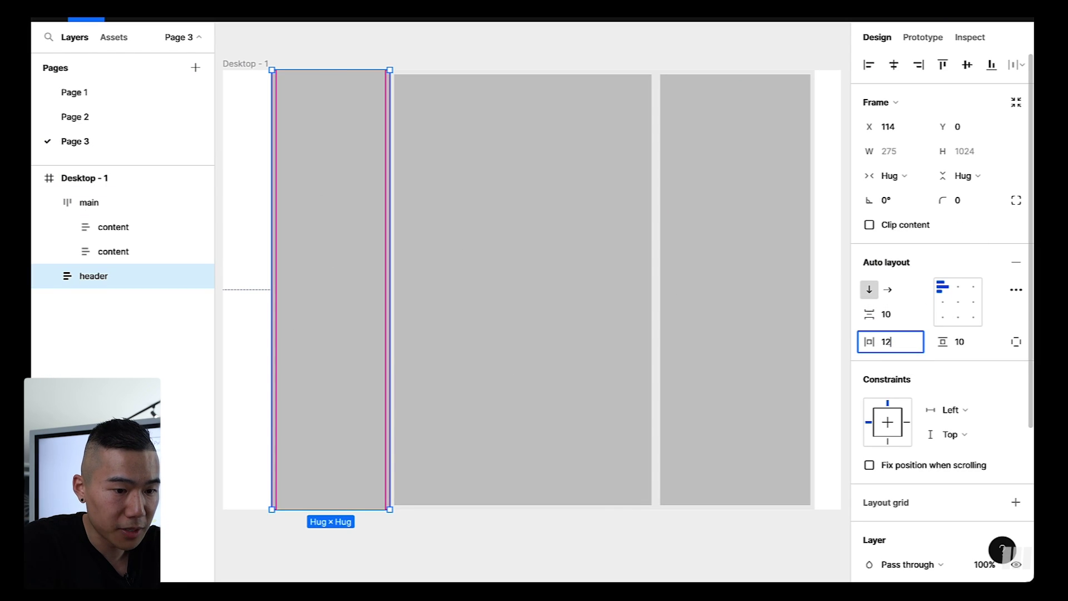
key(Tab)
key(Tab)
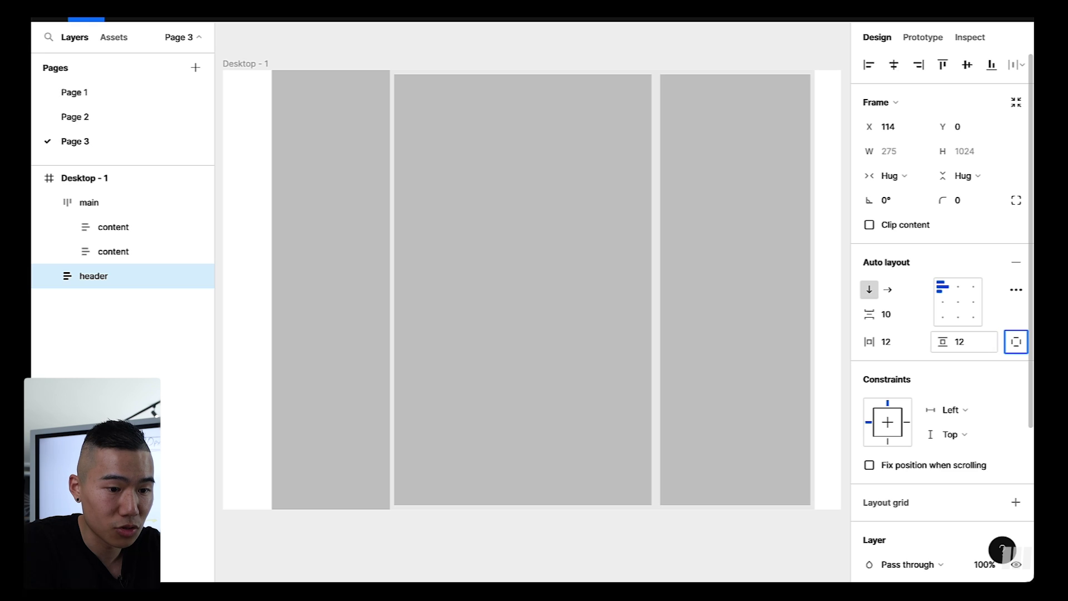
Change the header frame's height and width sizing from hugging contents to fixed.
click(975, 175)
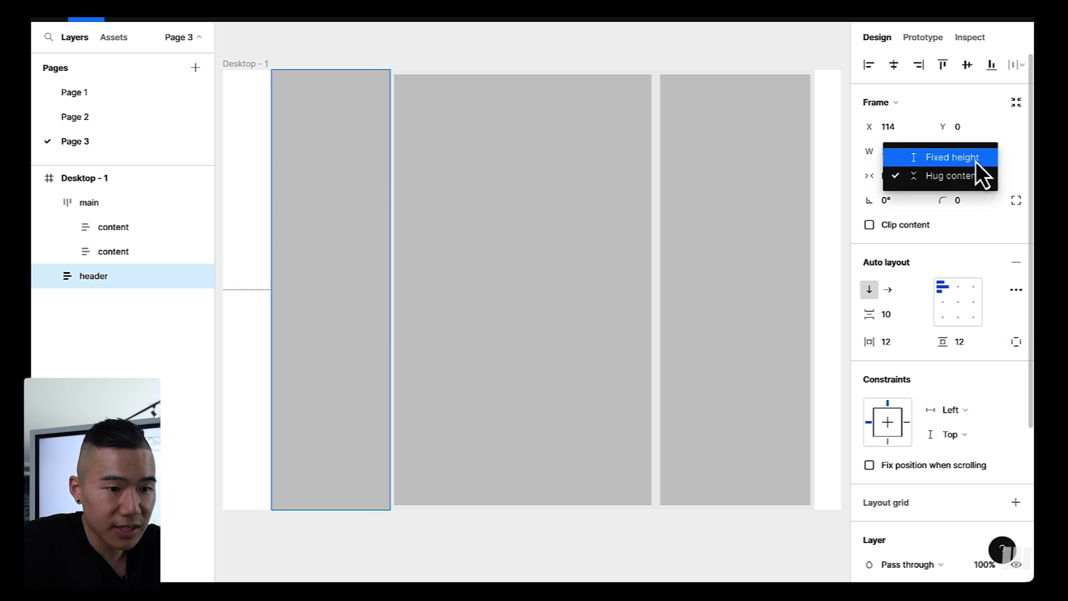
click(976, 161)
click(901, 177)
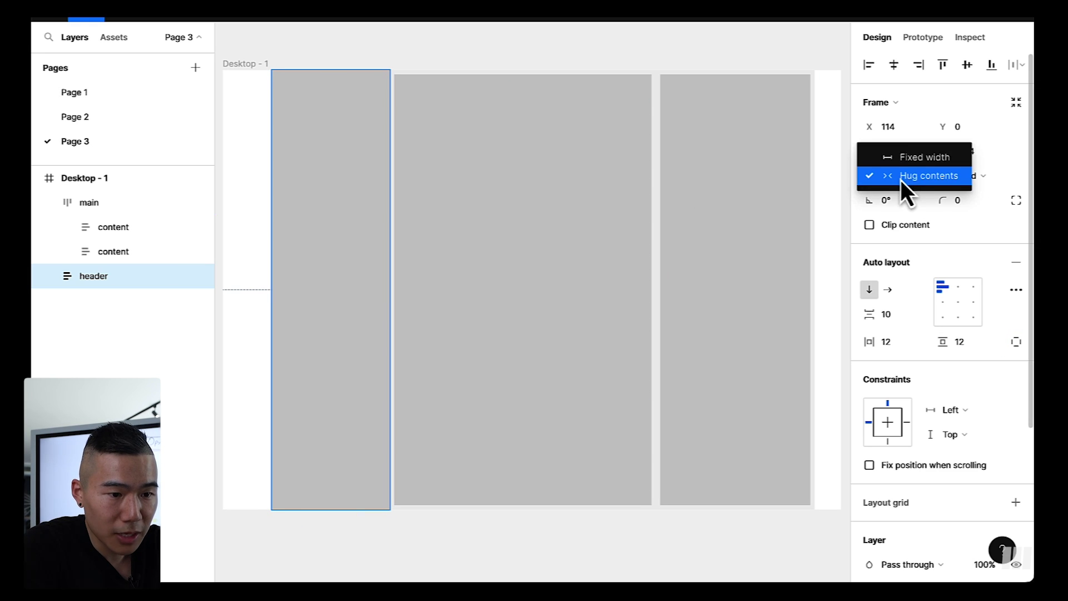
click(916, 159)
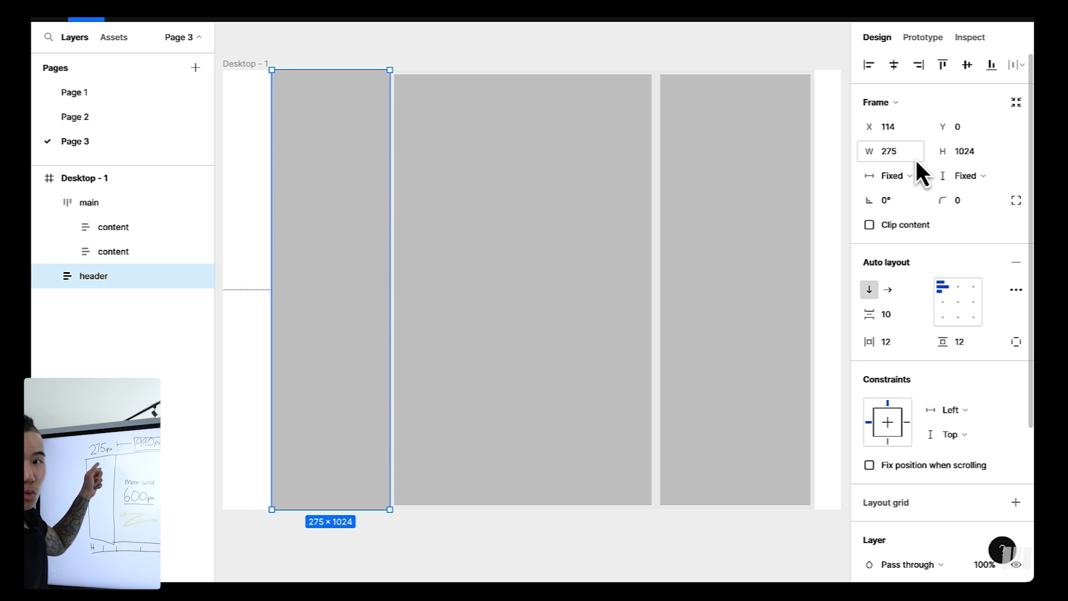
Add a text layer reading Logo inside the header frame.
key(f)
click(313, 151)
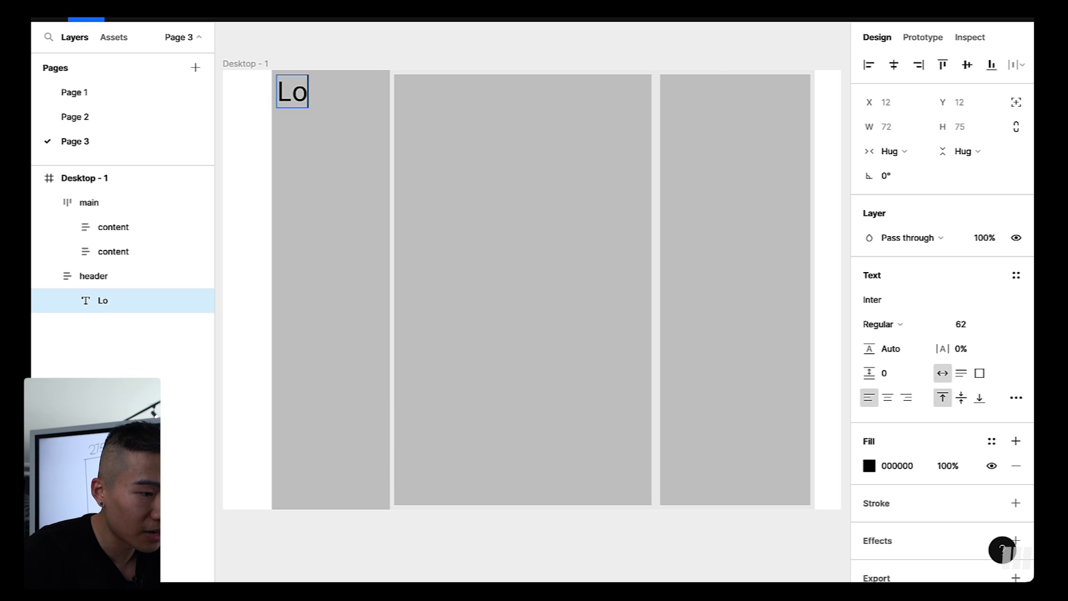
key(Escape)
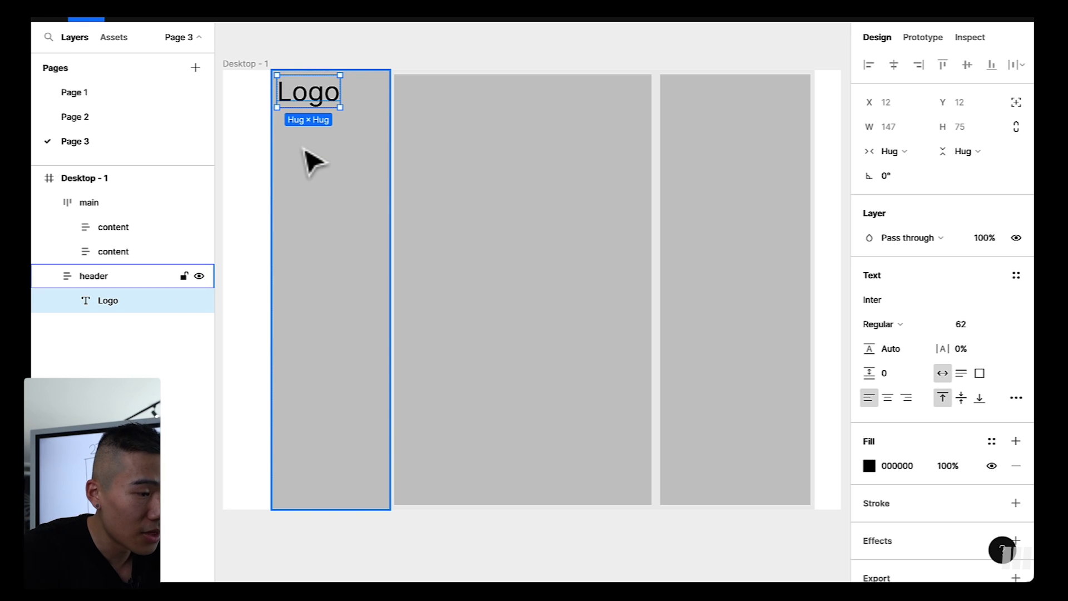
Duplicate the Logo text below itself, set the copy's font size to 20, and change its wording to Home.
key(ctrl+d)
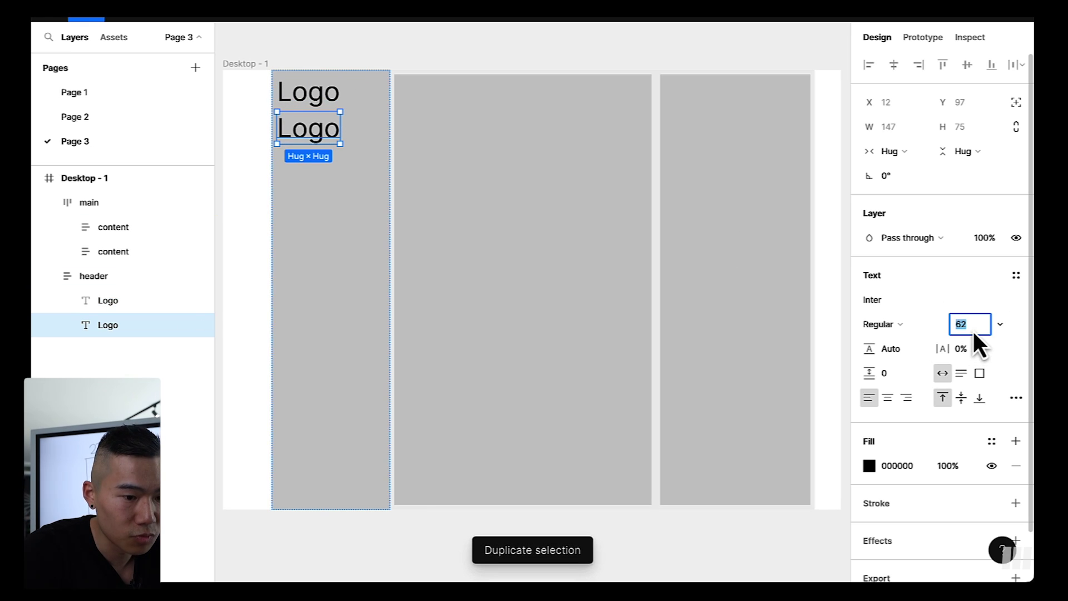
text(20)
key(Return)
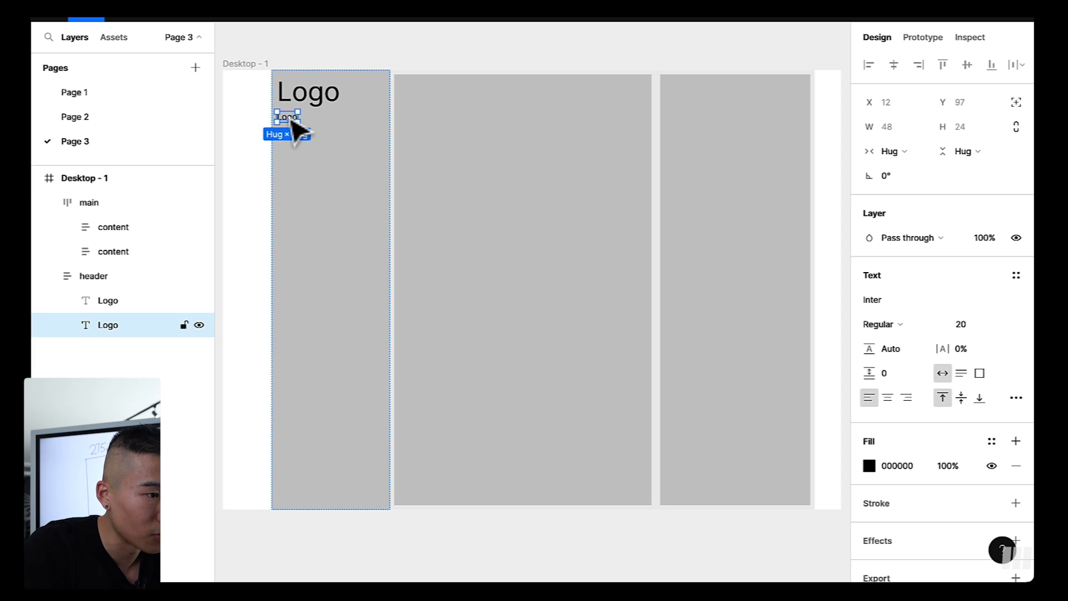
double_click(292, 119)
text(Ho)
key(Escape)
Duplicate the Home text seven times to build a stacked navigation list in the header.
key(ctrl+d)
key(ctrl+d)
key(ctrl+d)
key(ctrl+d)
key(ctrl+d)
key(ctrl+d)
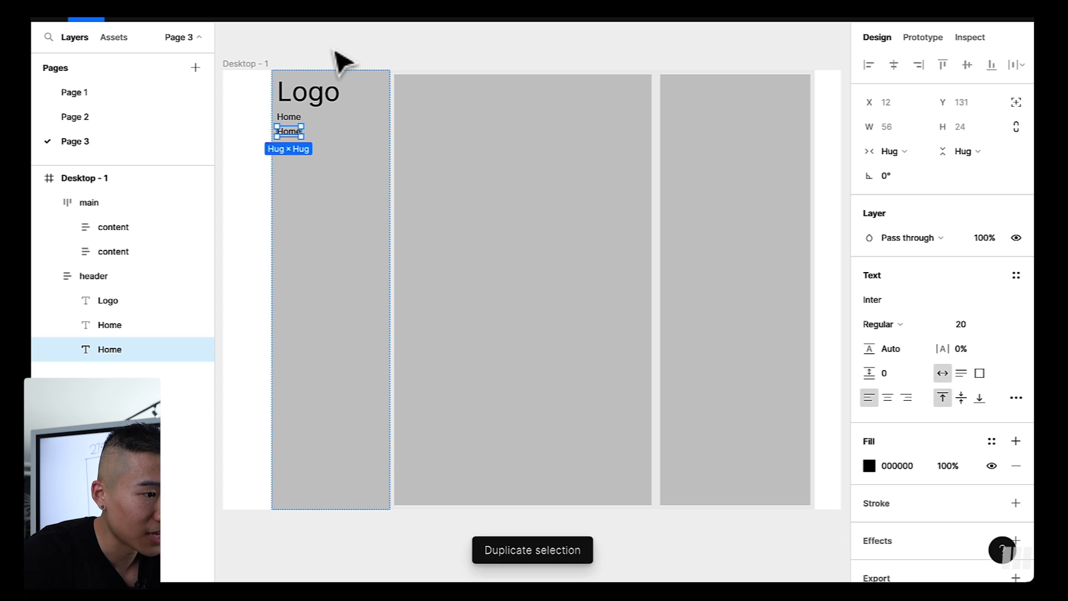
key(ctrl+d)
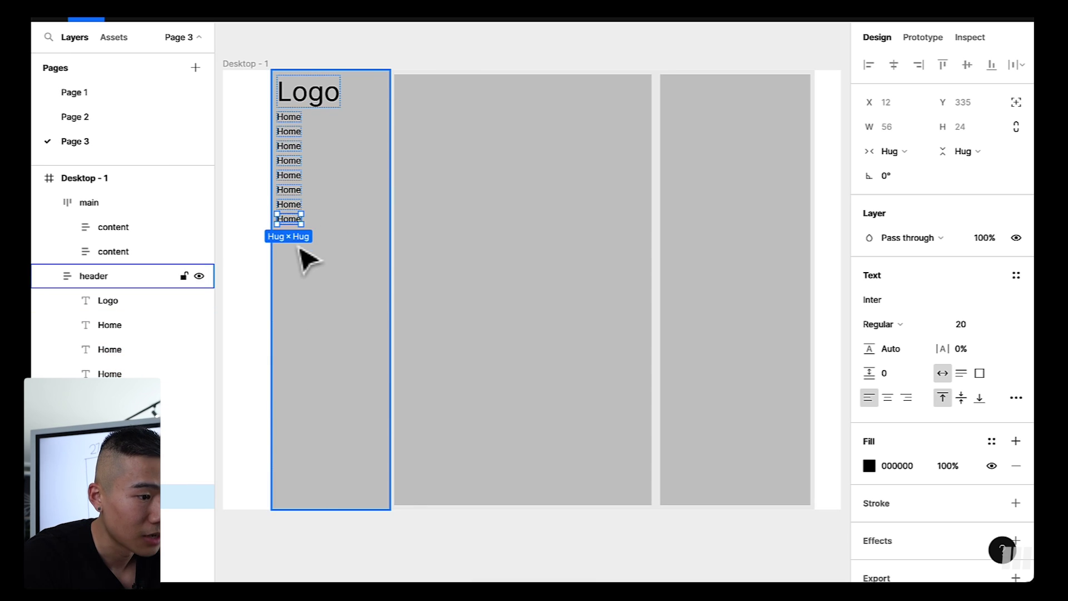
Wrap the last Home text in an auto layout frame with Fill container width and give it a black 000000 fill.
key(shift+a)
click(916, 177)
click(915, 195)
click(1015, 478)
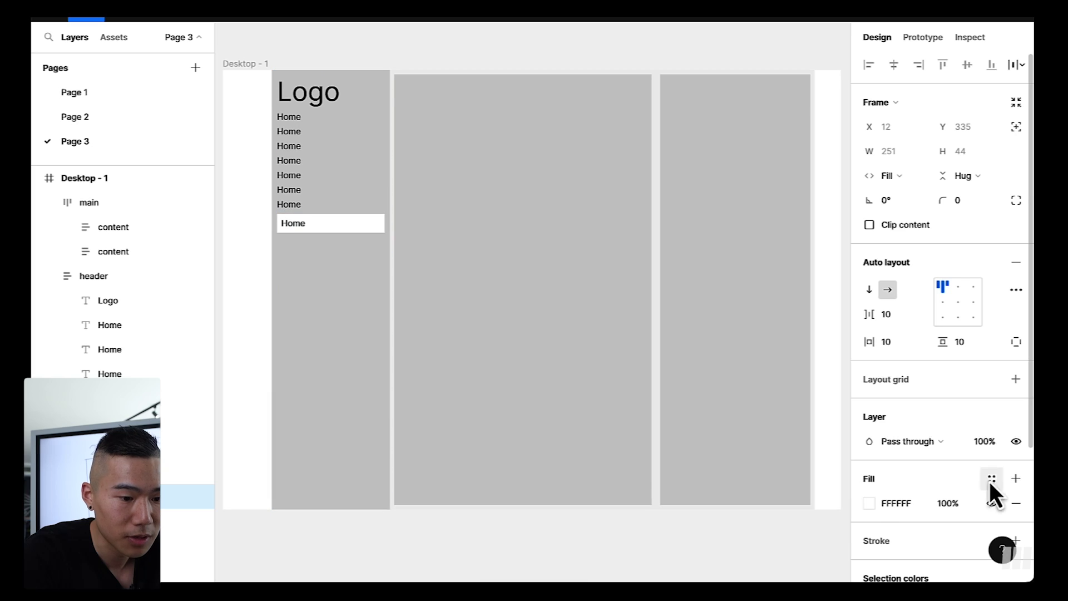
click(870, 502)
click(703, 508)
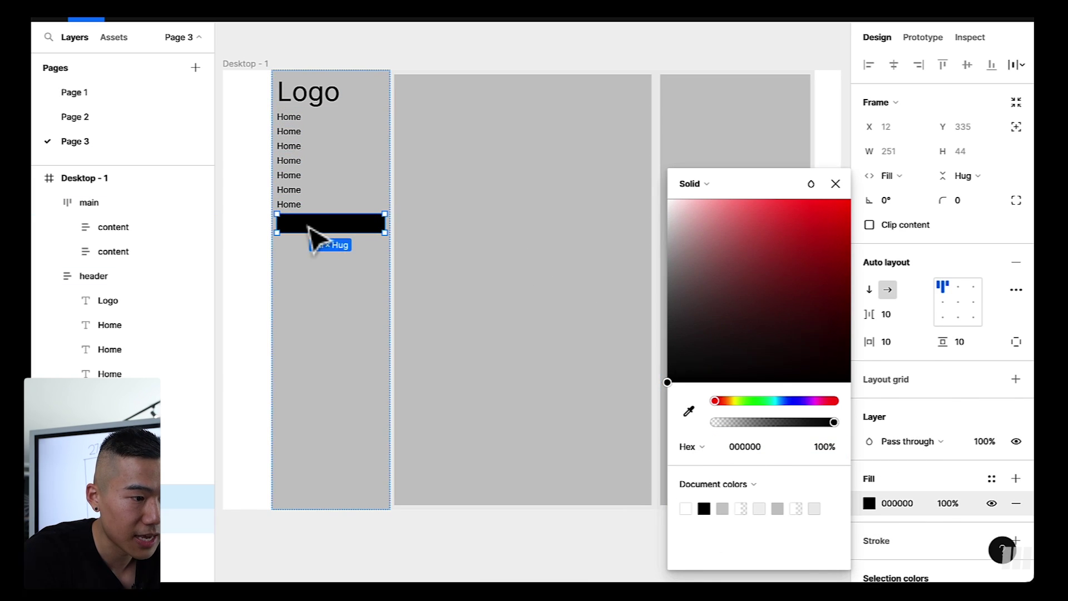